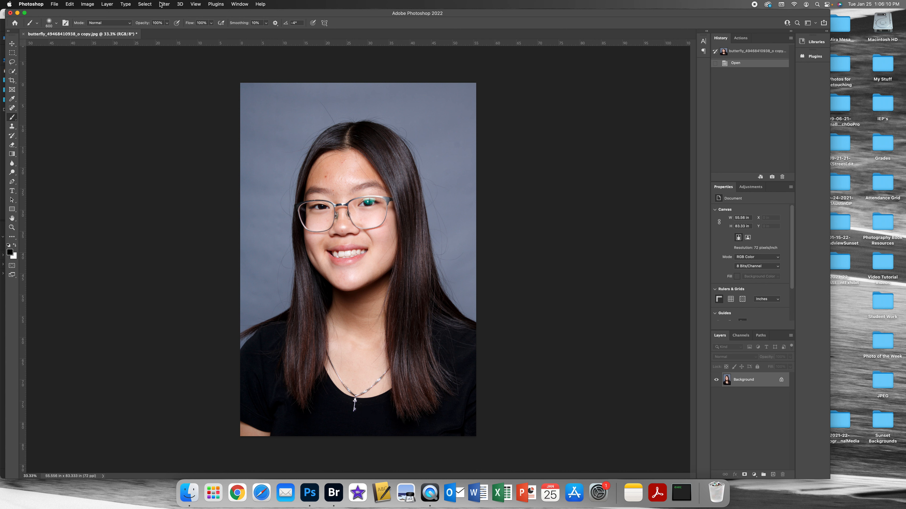
Duplicate the Background layer, keeping the name Background copy.
click(112, 3)
click(127, 33)
click(517, 220)
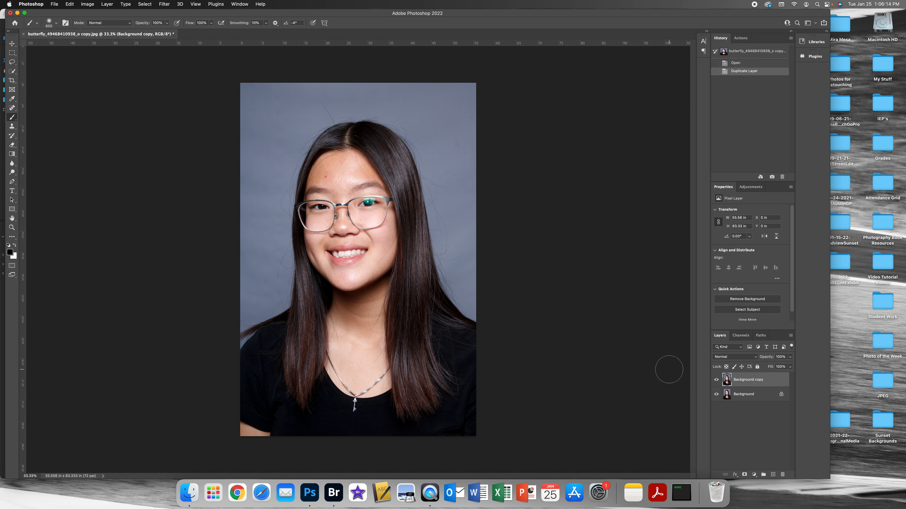
Open the Background copy layer in the Camera Raw Filter and widen the filter window.
click(167, 5)
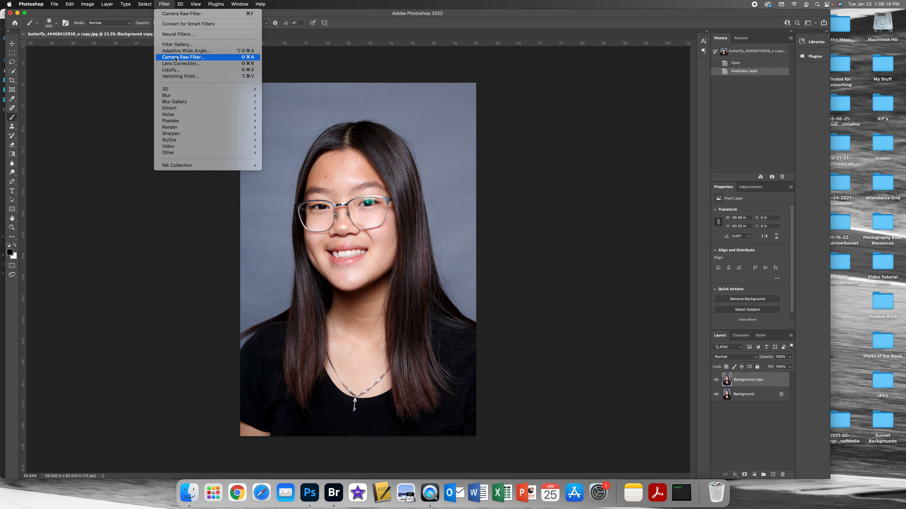
click(184, 58)
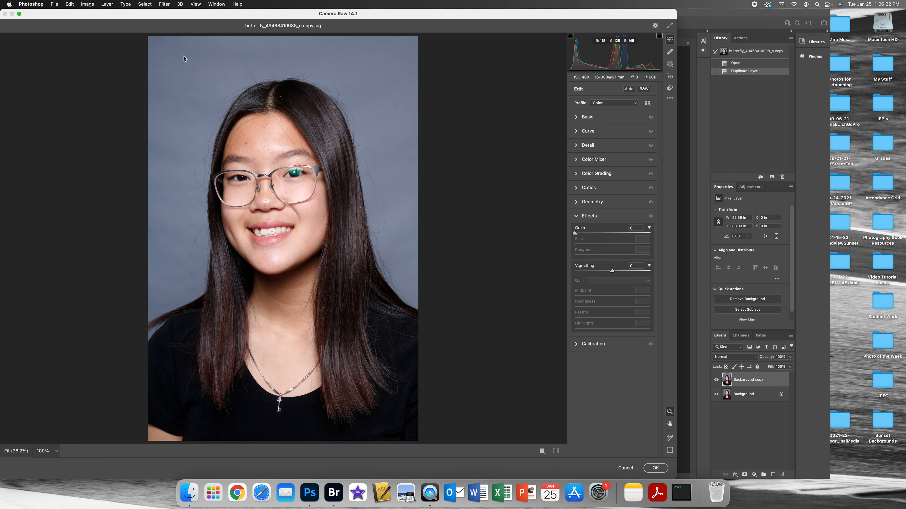
drag(246, 13, 283, 7)
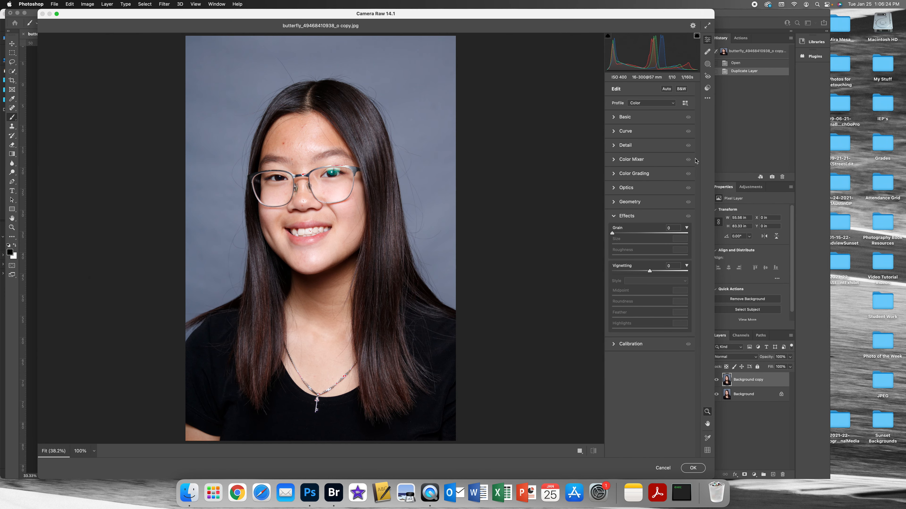
drag(714, 177, 807, 187)
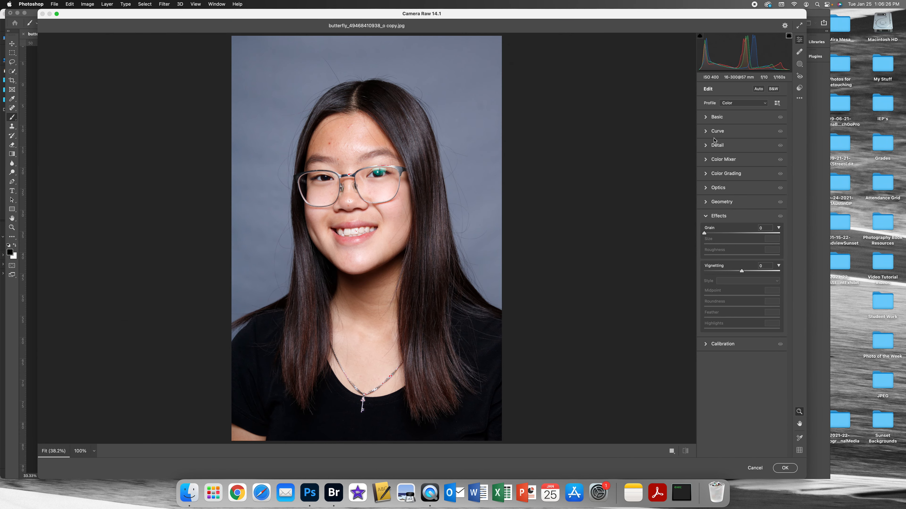
In the Basic adjustments, raise Exposure to +0.10 and set a custom white balance with Temperature +4 and Tint -5.
click(705, 117)
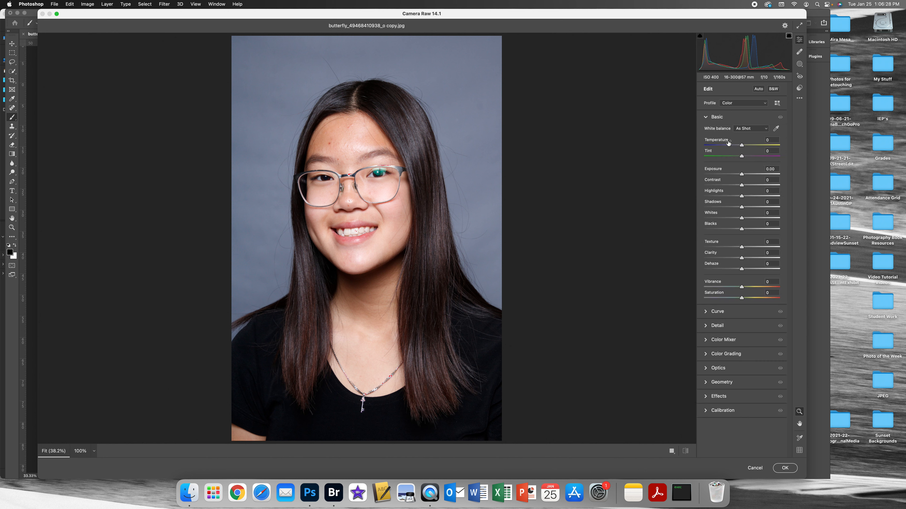
drag(743, 175, 744, 176)
drag(742, 146, 745, 146)
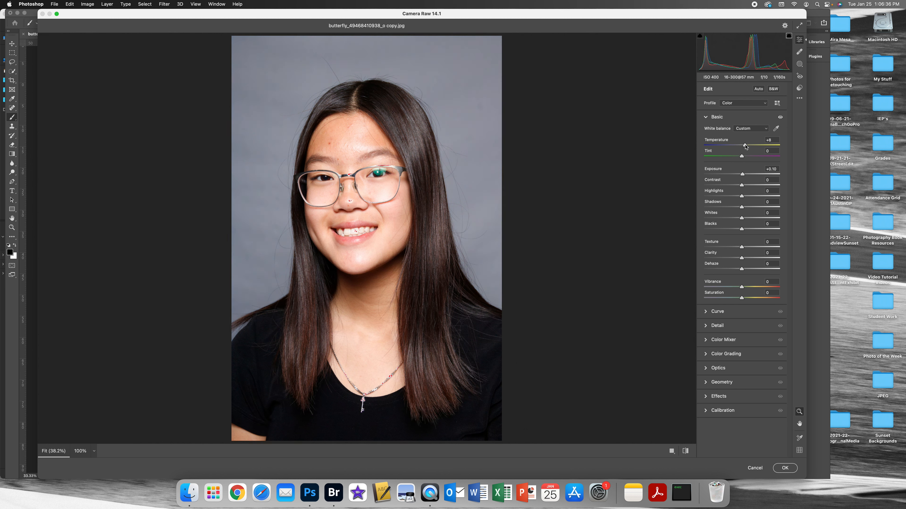
click(747, 133)
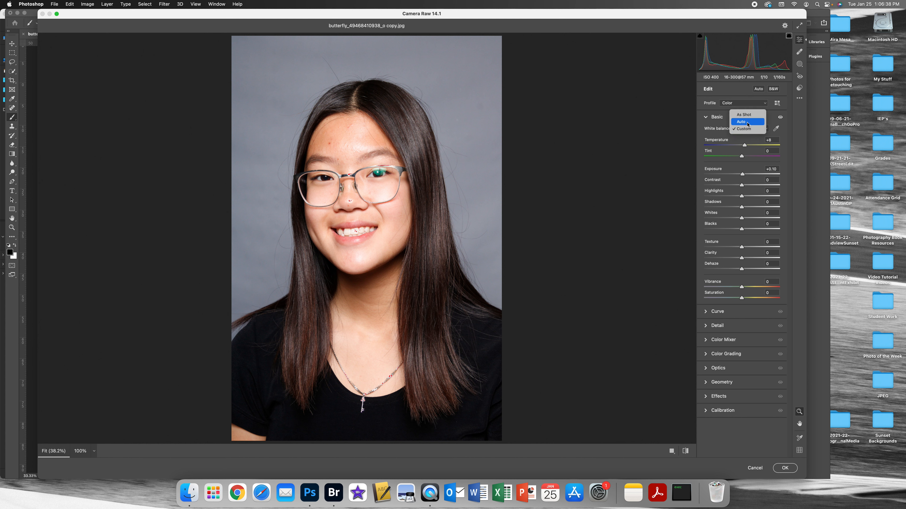
click(748, 122)
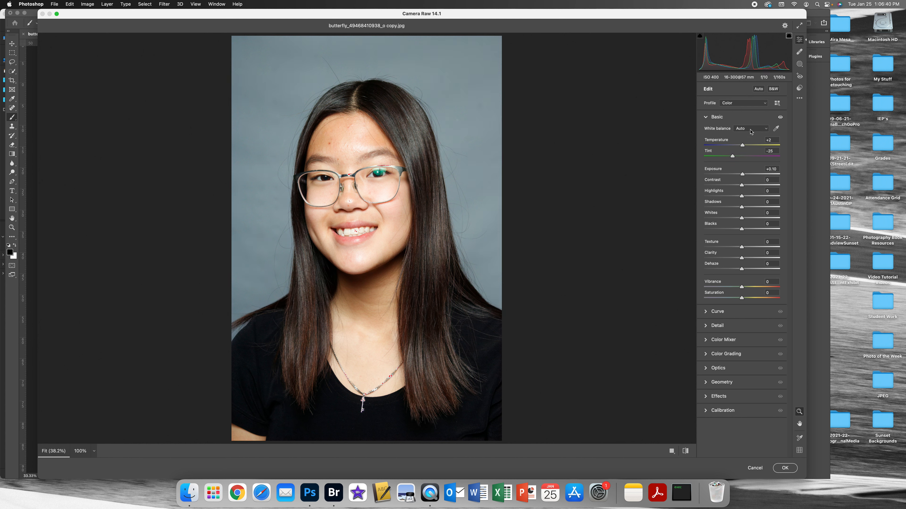
drag(742, 158, 740, 159)
drag(742, 145, 743, 146)
drag(740, 159, 741, 160)
Raise Shadows to +44 and slightly lower Texture and Clarity.
drag(741, 207, 761, 209)
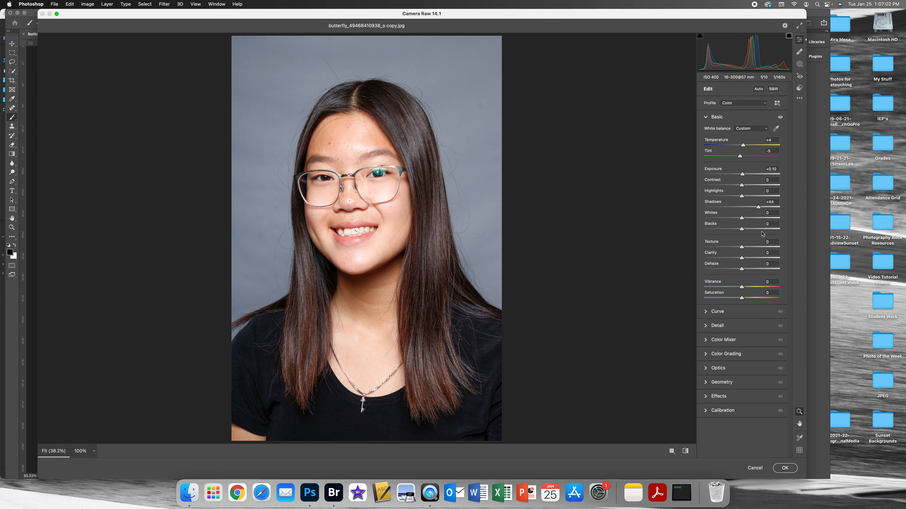
mouse_move(761, 256)
drag(742, 249, 737, 248)
drag(743, 259, 740, 260)
Add a dark vignette with Vignetting -26, Midpoint 28, Roundness +1 and Feather 100, and apply the Camera Raw Filter.
click(707, 399)
drag(739, 274, 797, 317)
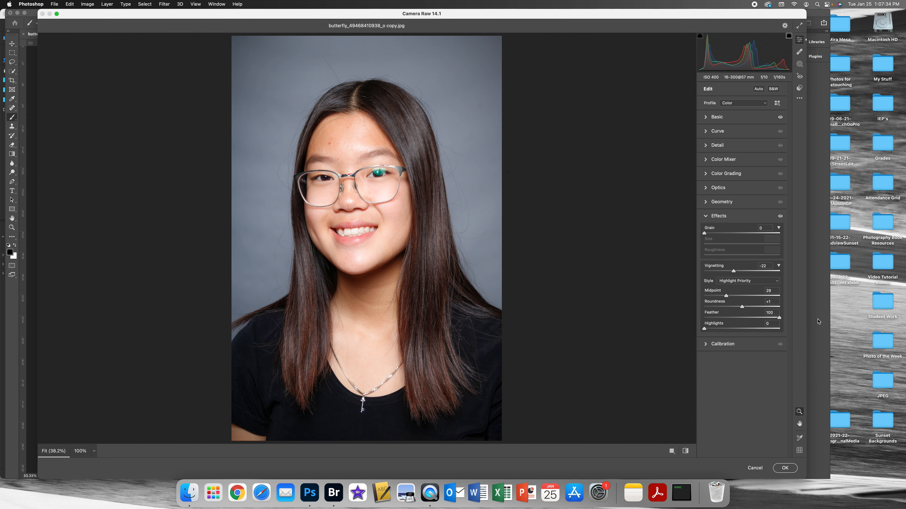
drag(727, 297, 728, 272)
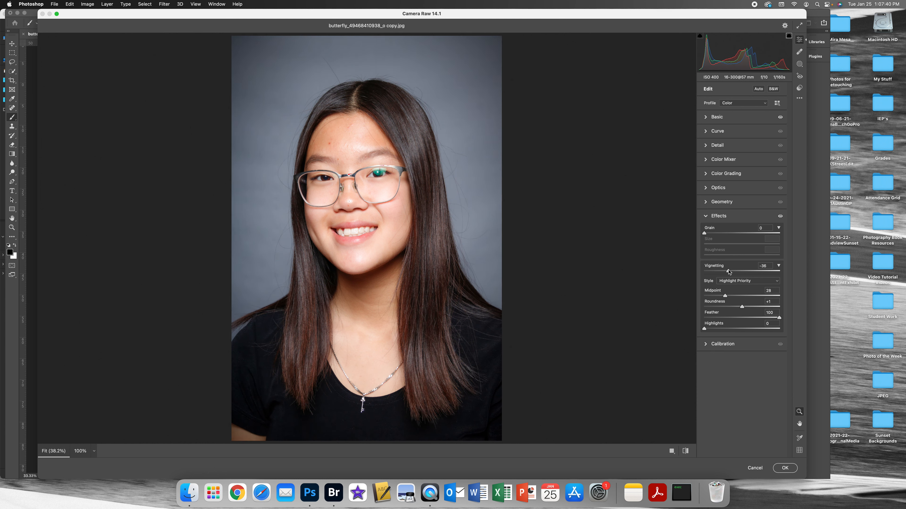
drag(728, 272, 732, 272)
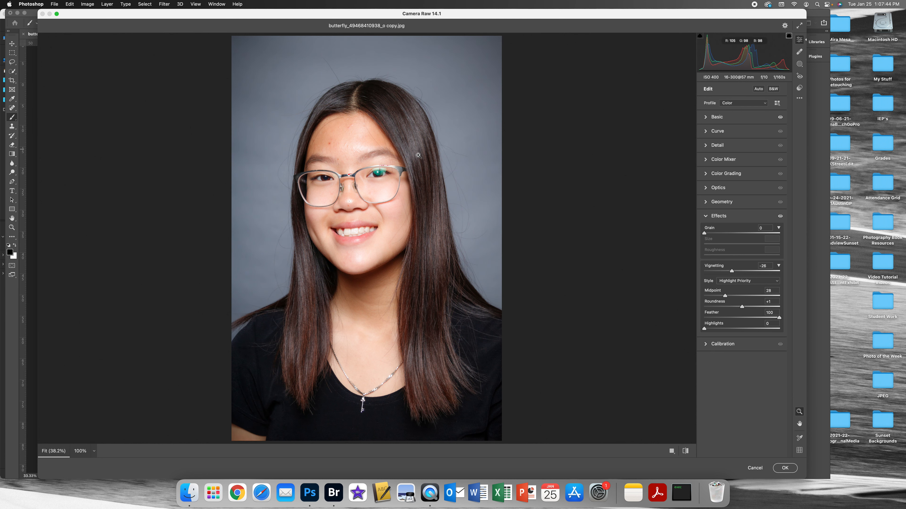
click(786, 468)
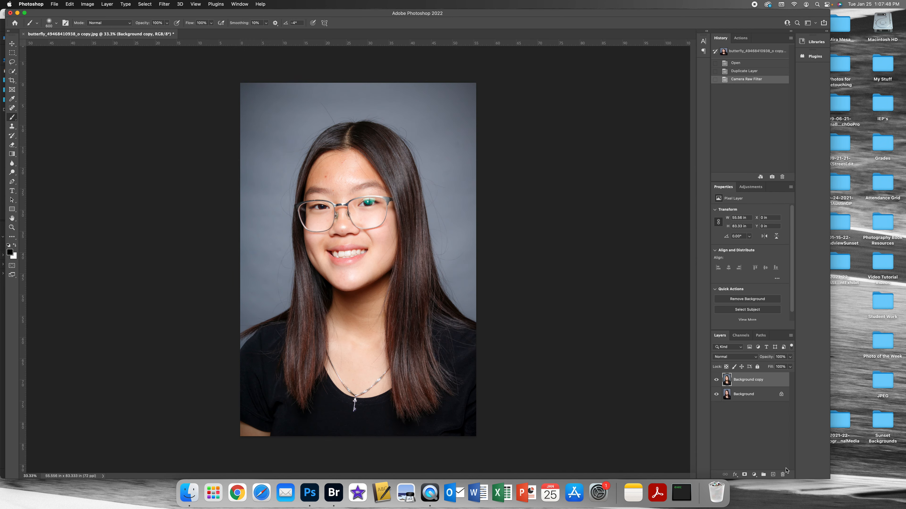
Compare the portrait before and after the filter by hiding and showing the Background copy layer.
click(716, 380)
click(716, 381)
click(716, 381)
click(716, 380)
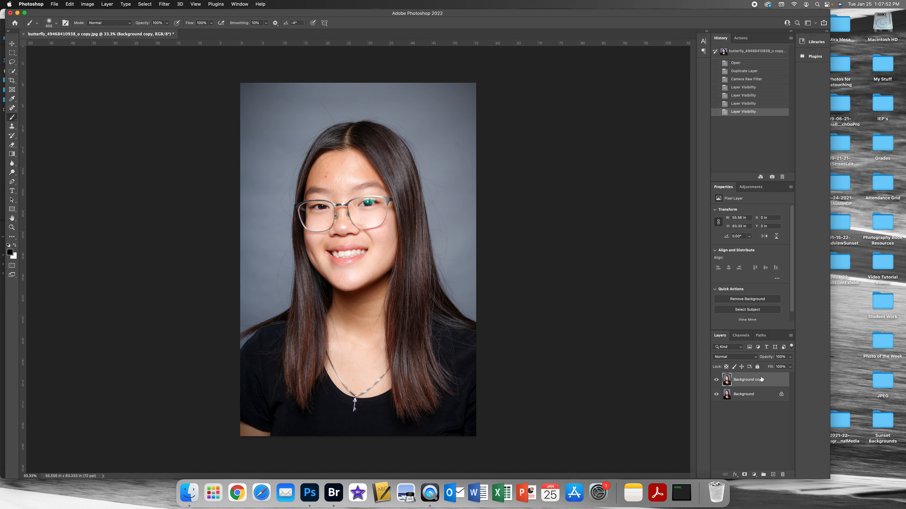
Try the Background copy layer at 54% opacity, compare it with the original, and restore its opacity to 100%.
drag(791, 361, 774, 367)
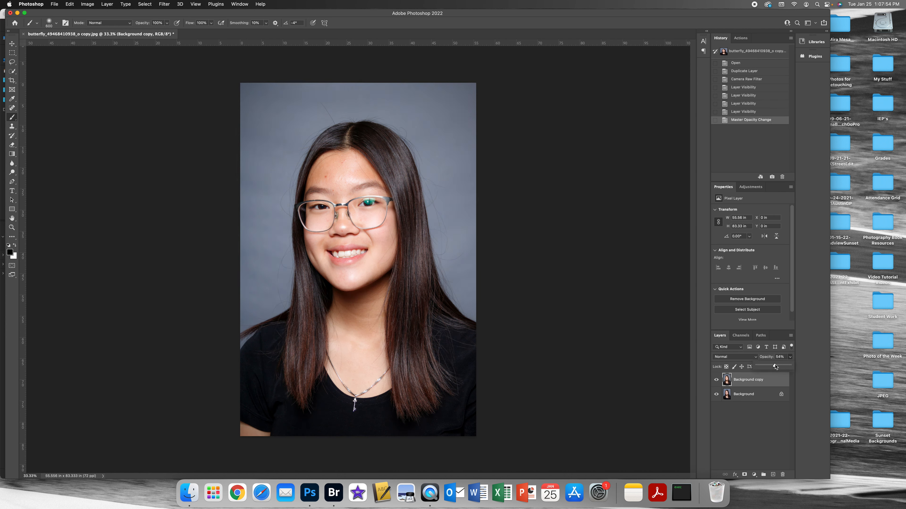
click(716, 380)
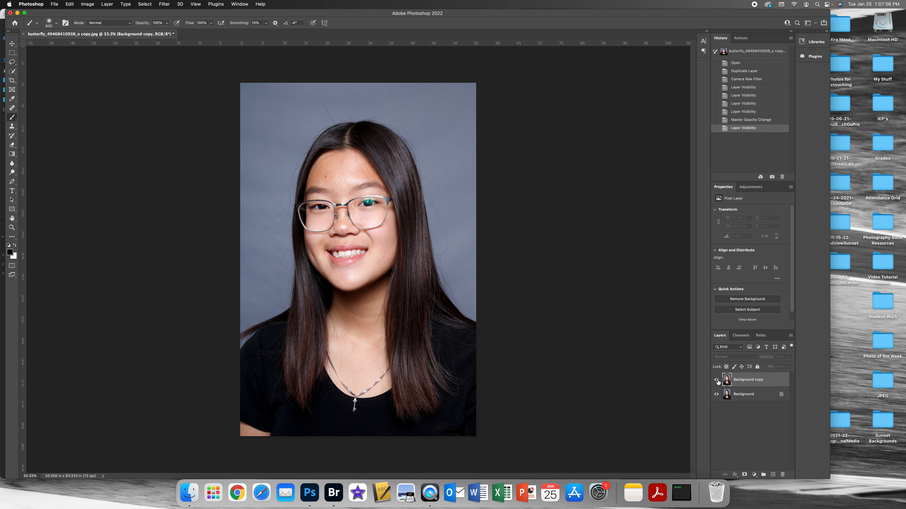
click(716, 380)
drag(789, 361, 813, 369)
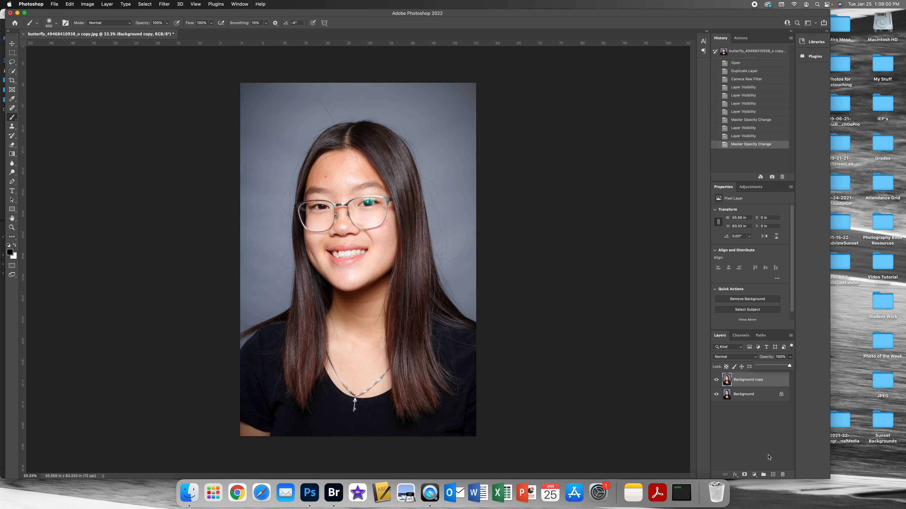
Add a layer mask to the Background copy layer and invert it to black.
click(744, 475)
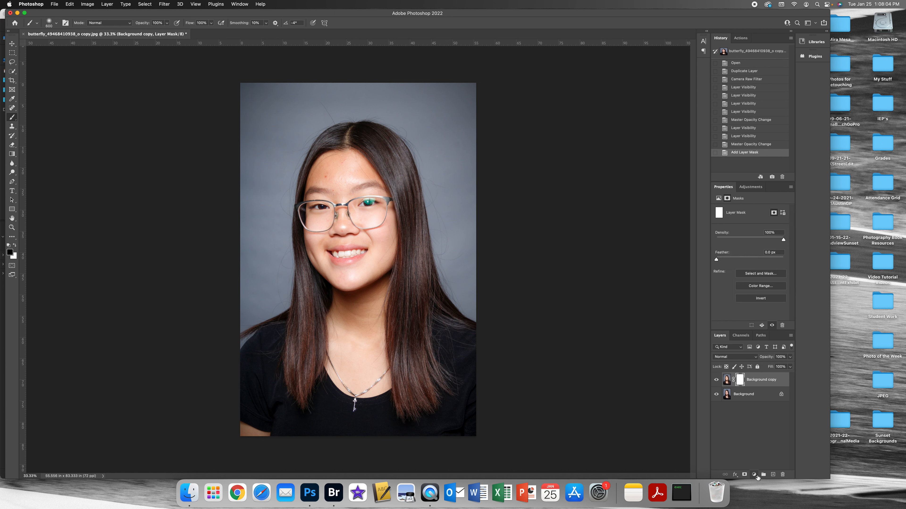
drag(743, 383, 743, 385)
key(super+i)
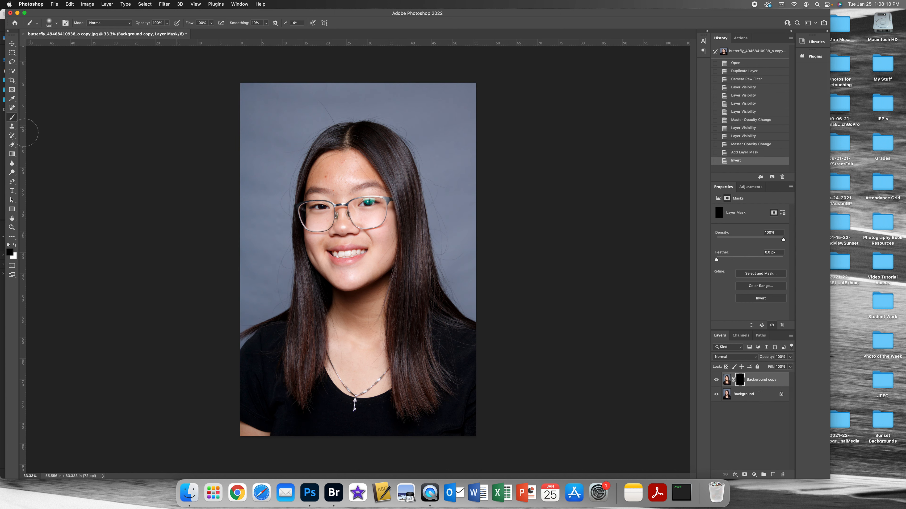
Paint white with an enlarged brush over the face on the layer mask to reveal the filtered version there.
click(14, 247)
key(bracketright)
key(bracketright)
key(bracketright)
key(bracketright)
key(bracketright)
key(bracketright)
key(bracketright)
key(bracketright)
key(bracketright)
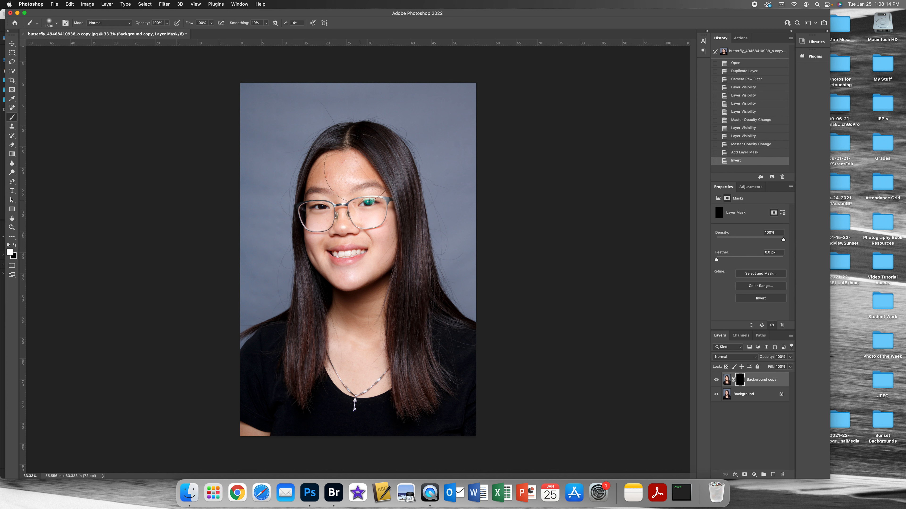
drag(365, 189, 453, 246)
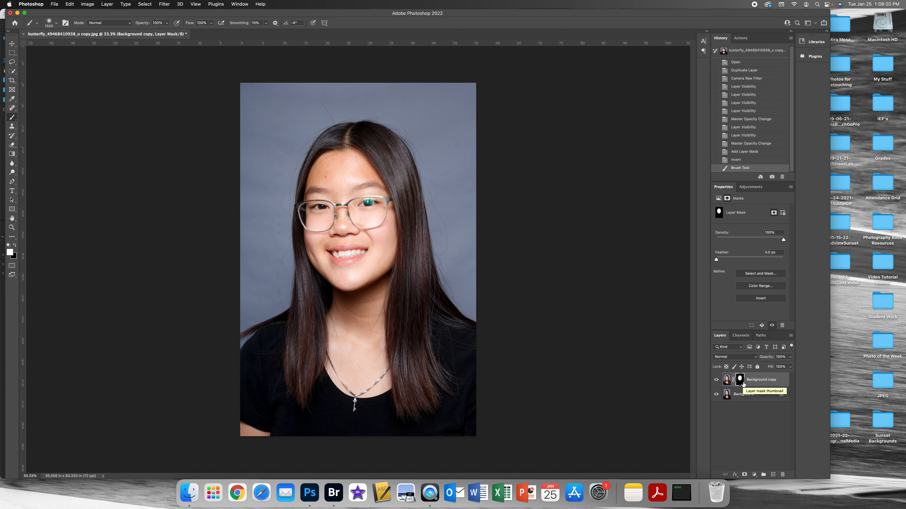
Delete the layer mask without applying it and compare the Background copy layer with the original.
drag(741, 386, 781, 475)
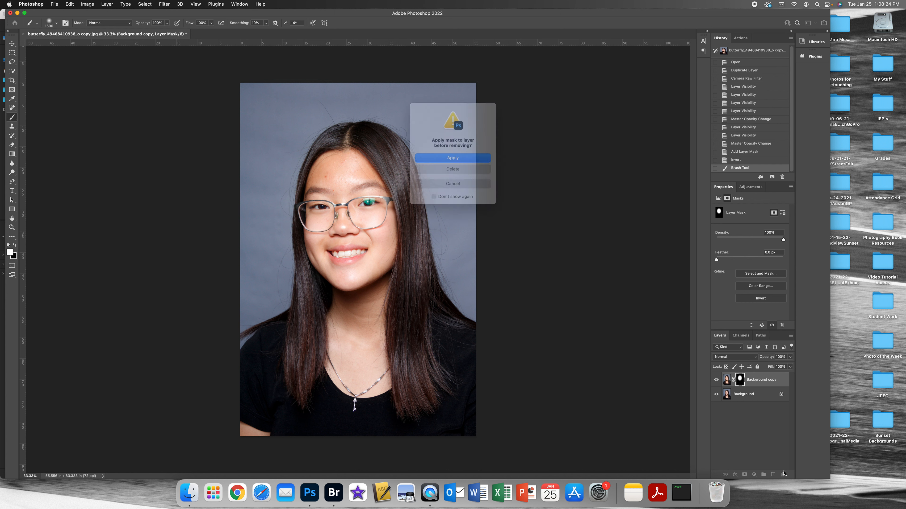
click(462, 172)
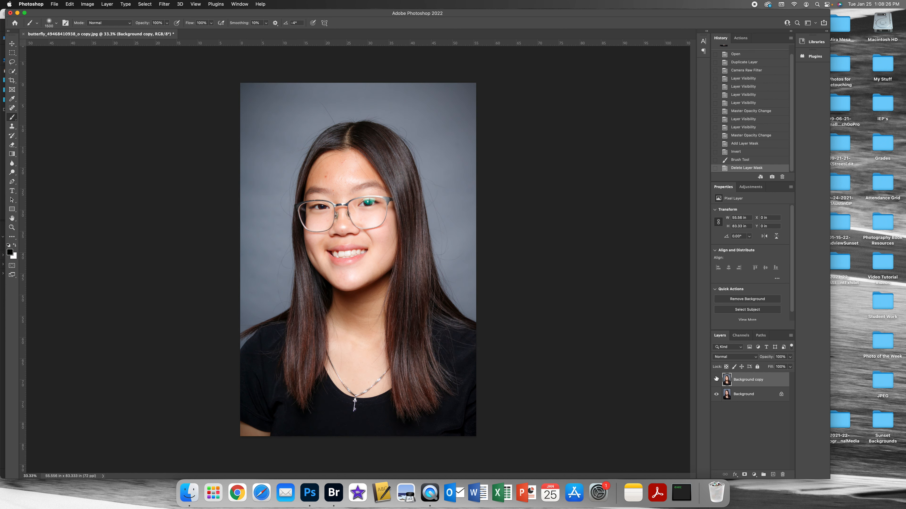
click(716, 380)
click(716, 379)
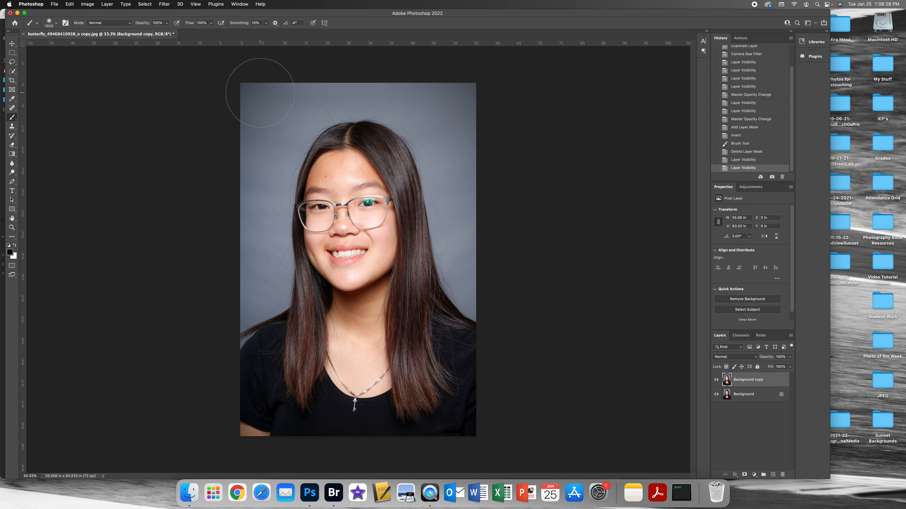
Merge the Background copy layer down and duplicate the merged Background layer as Background copy.
click(107, 5)
click(175, 257)
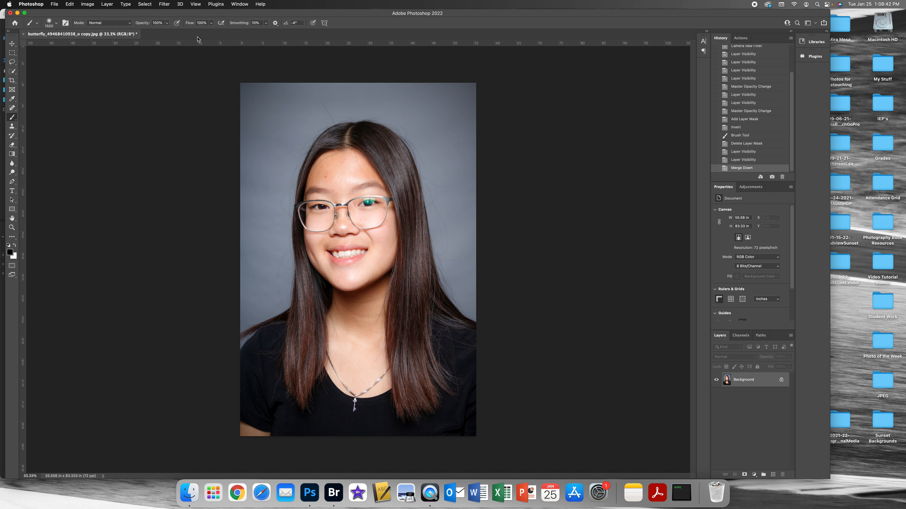
click(164, 3)
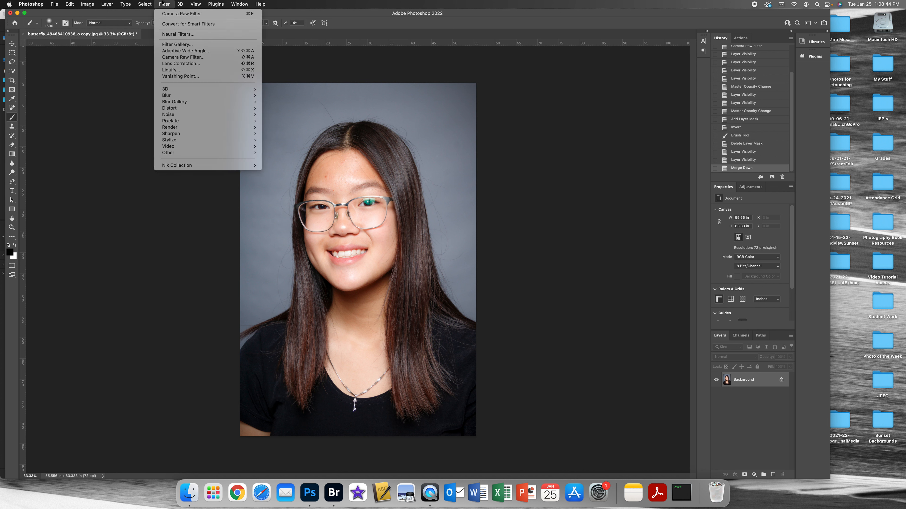
mouse_move(107, 4)
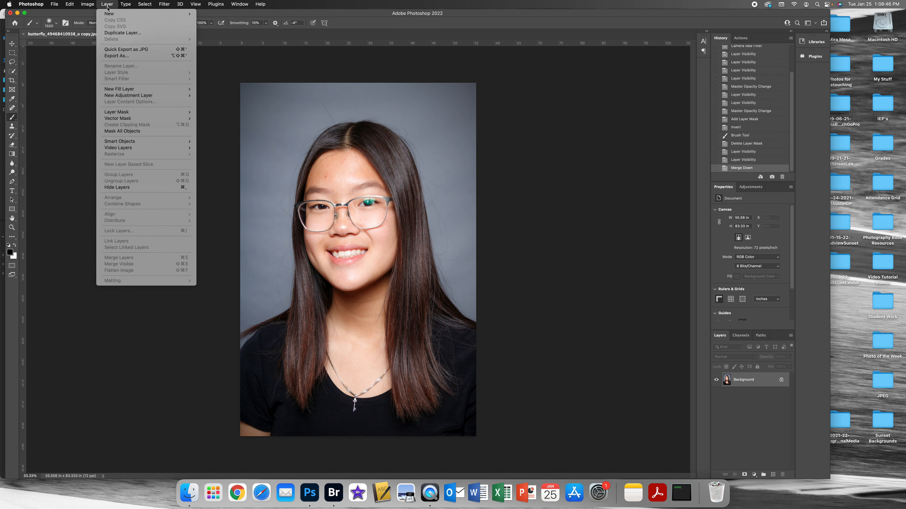
click(150, 32)
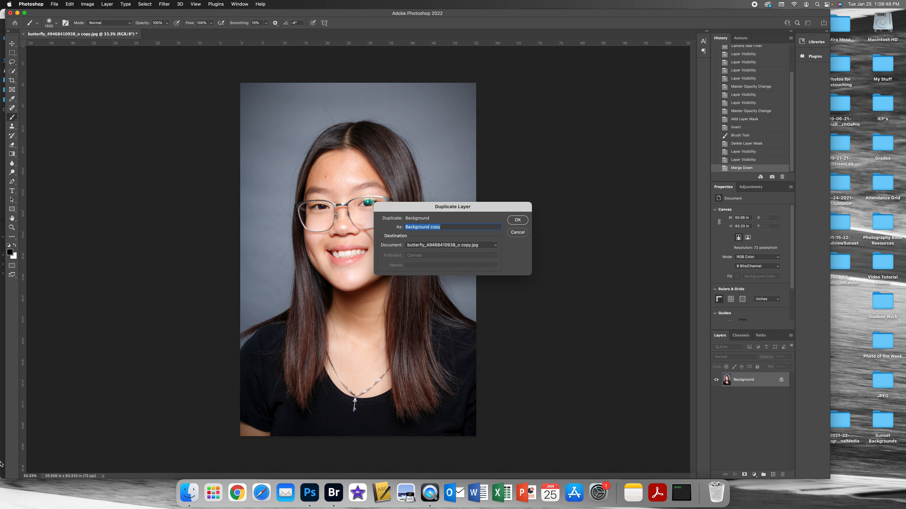
key(Return)
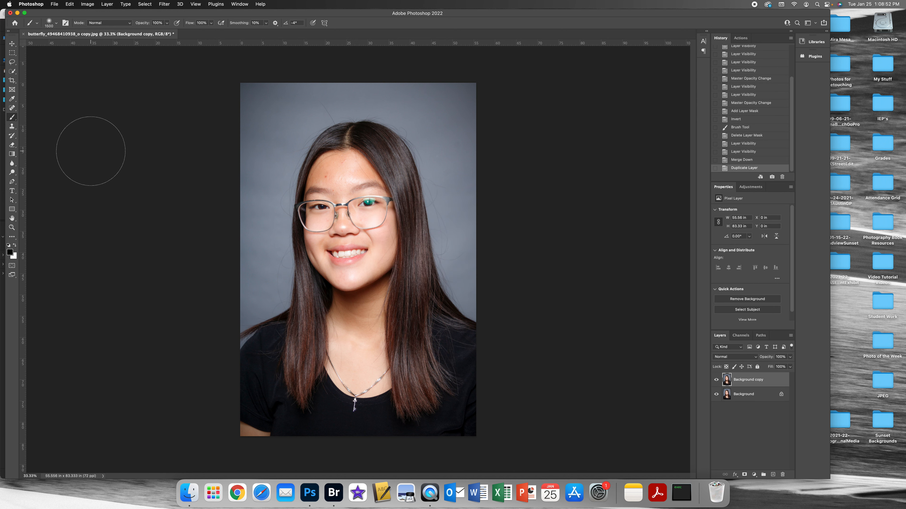
Remove the small blemishes on the nose, both cheeks and between the eyebrows with the Spot Healing Brush.
click(12, 110)
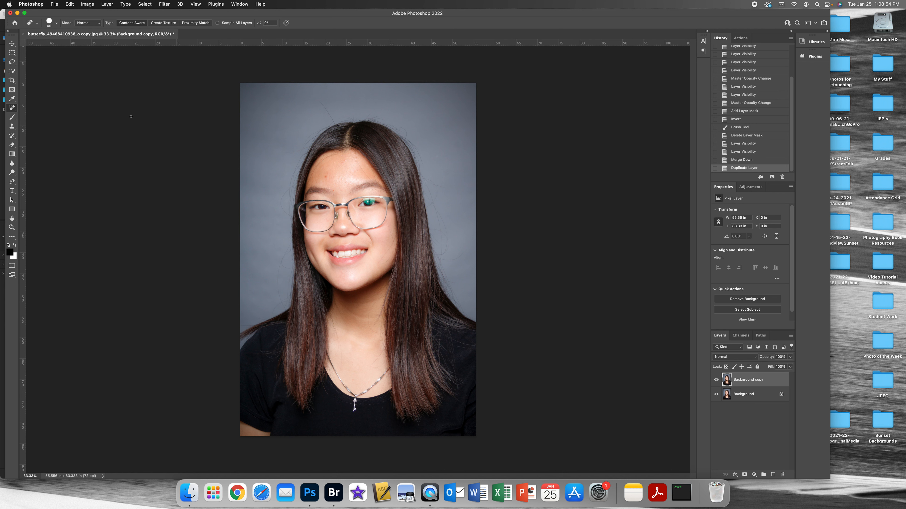
key(super+equal)
key(super+equal)
key(super+equal)
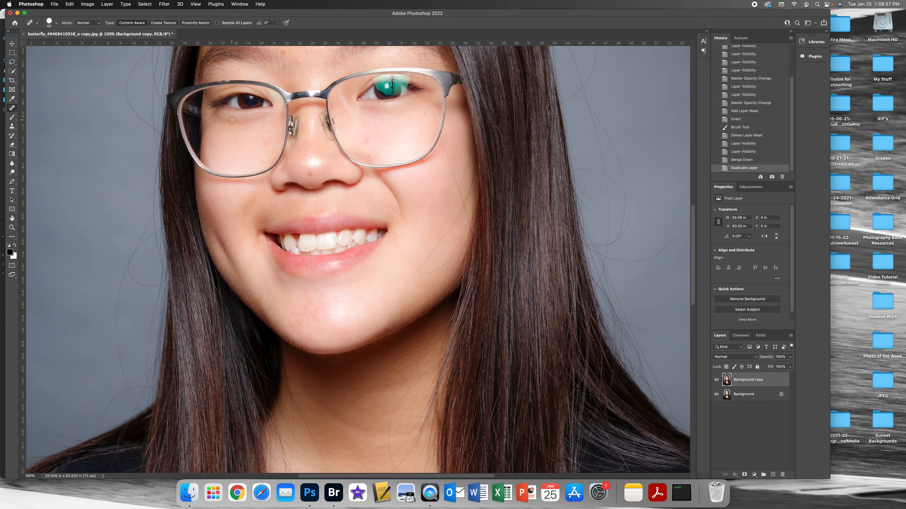
click(314, 181)
click(264, 137)
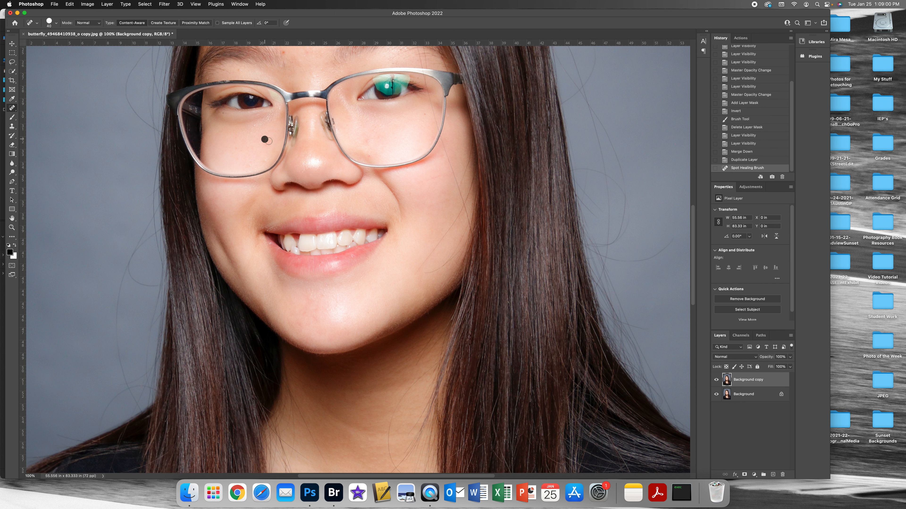
click(267, 143)
click(265, 160)
click(257, 127)
click(284, 53)
click(371, 138)
click(376, 132)
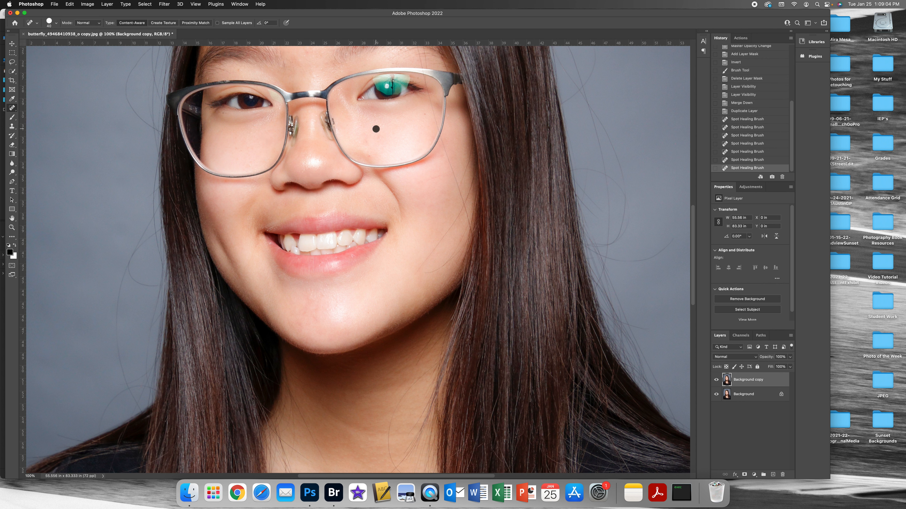
Remove the blemishes on the forehead with a resized Spot Healing Brush.
click(16, 106)
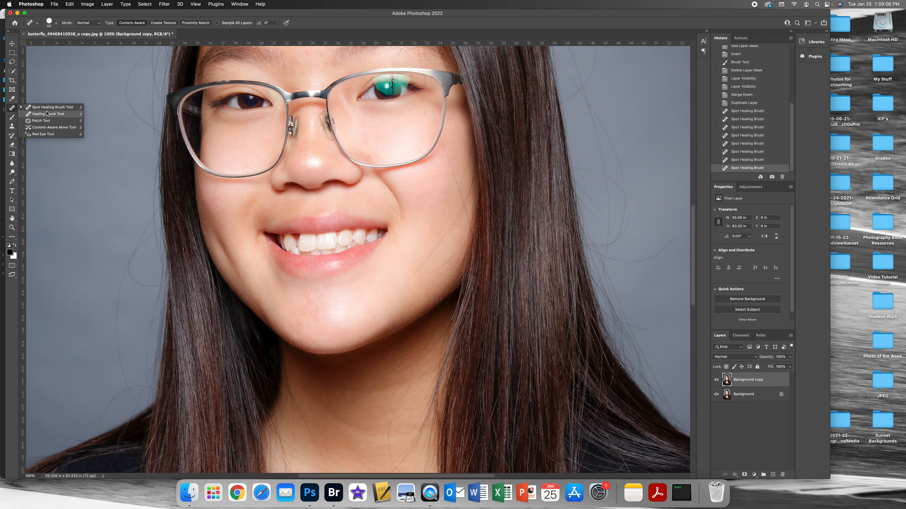
click(57, 109)
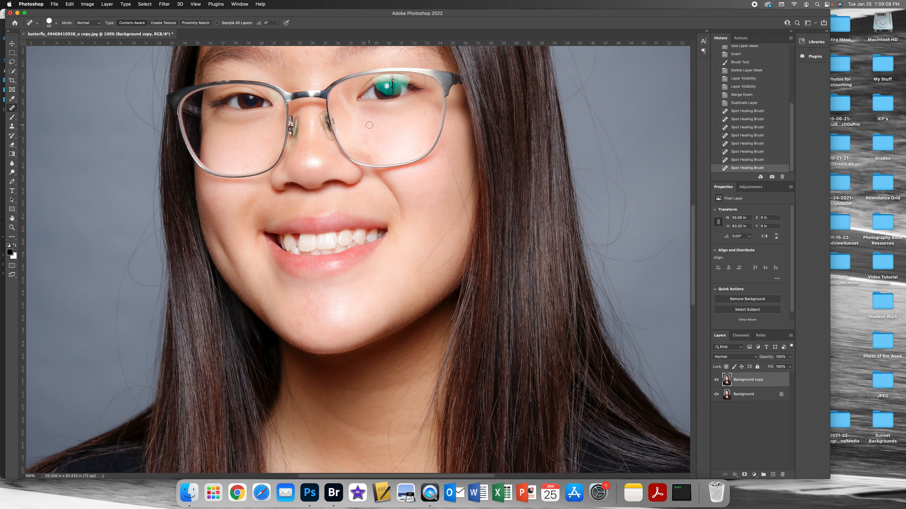
click(56, 23)
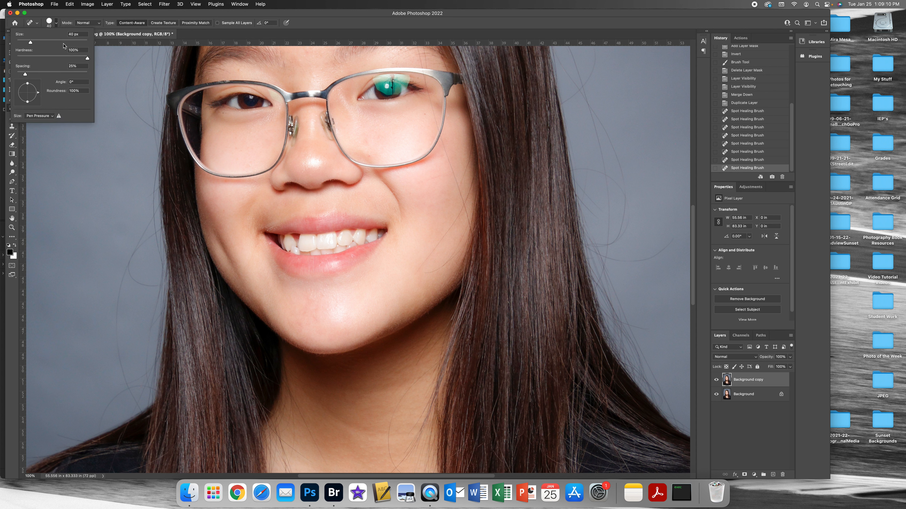
click(56, 24)
key(bracketright)
key(bracketleft)
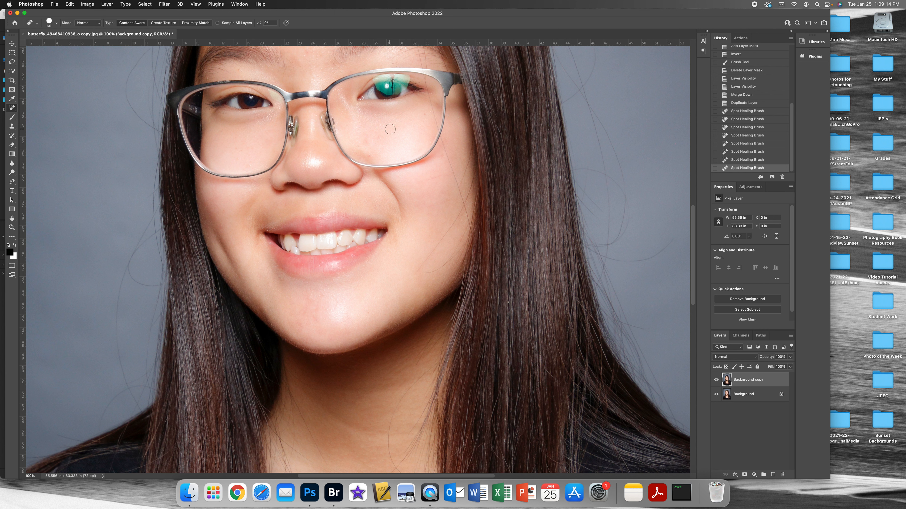
drag(387, 143, 431, 279)
key(bracketleft)
click(302, 145)
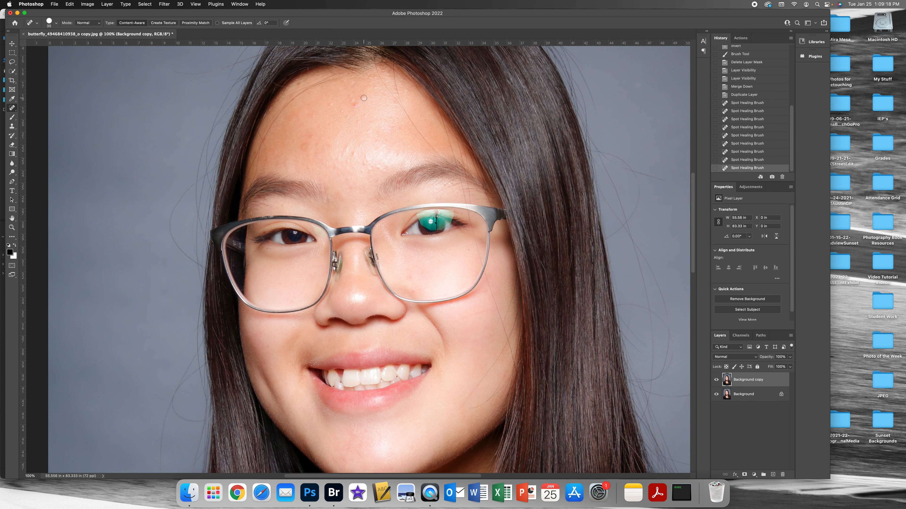
click(355, 104)
click(304, 148)
click(362, 150)
click(366, 162)
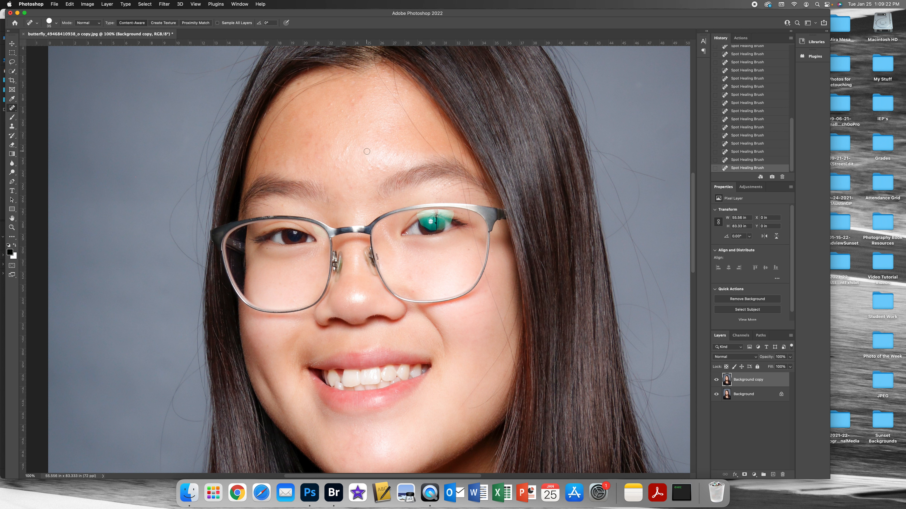
Heal the remaining red spots and uneven patches on the forehead with the Healing Brush, sampling clean skin nearby.
click(13, 109)
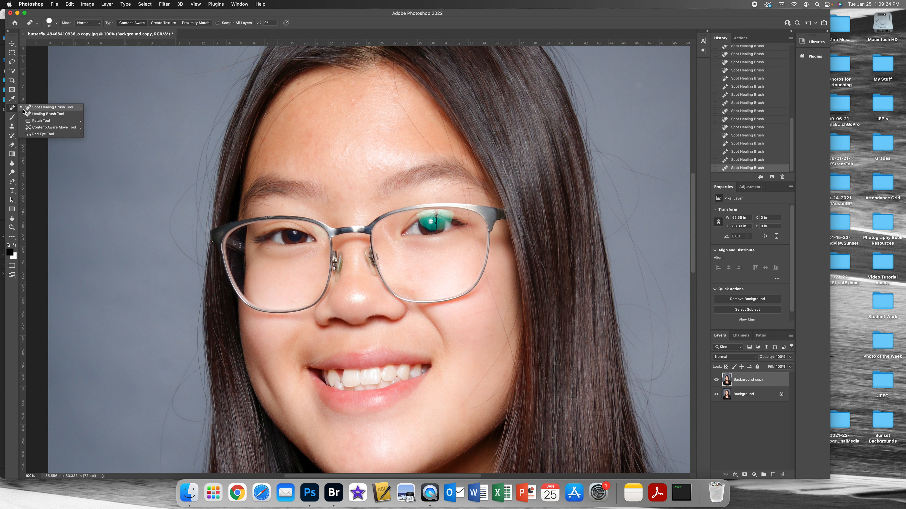
key(bracketleft)
key(bracketleft)
key(bracketleft)
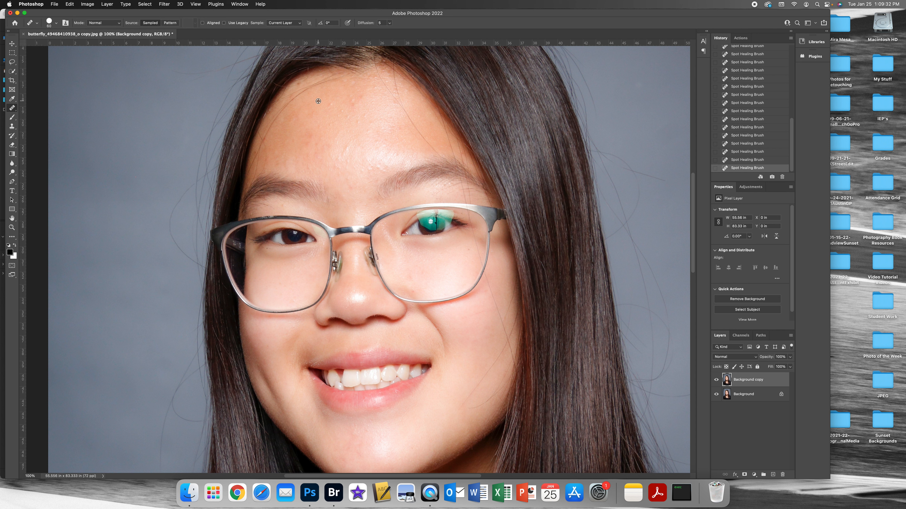
alt+click(318, 102)
drag(353, 101, 351, 97)
click(361, 109)
click(329, 106)
click(341, 112)
click(345, 160)
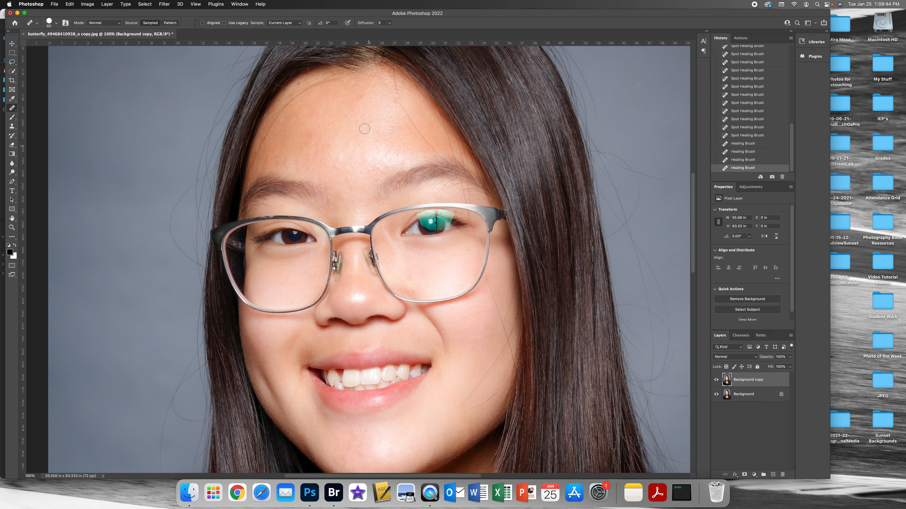
alt+click(352, 104)
click(350, 116)
click(360, 121)
click(365, 118)
click(419, 133)
drag(380, 166, 370, 168)
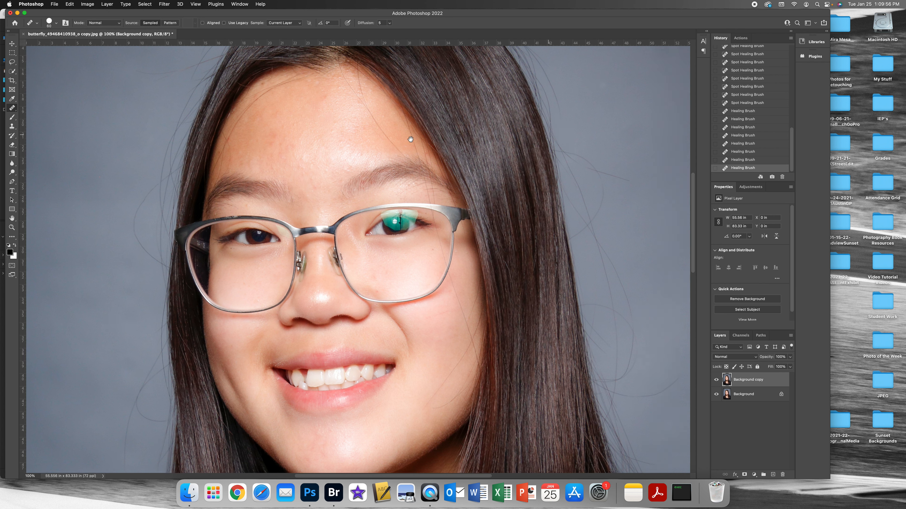
Paint out stray hairs over the gray background to the right of the hair with the Healing Brush, sampling clean background.
scroll(571, 132, right, 6)
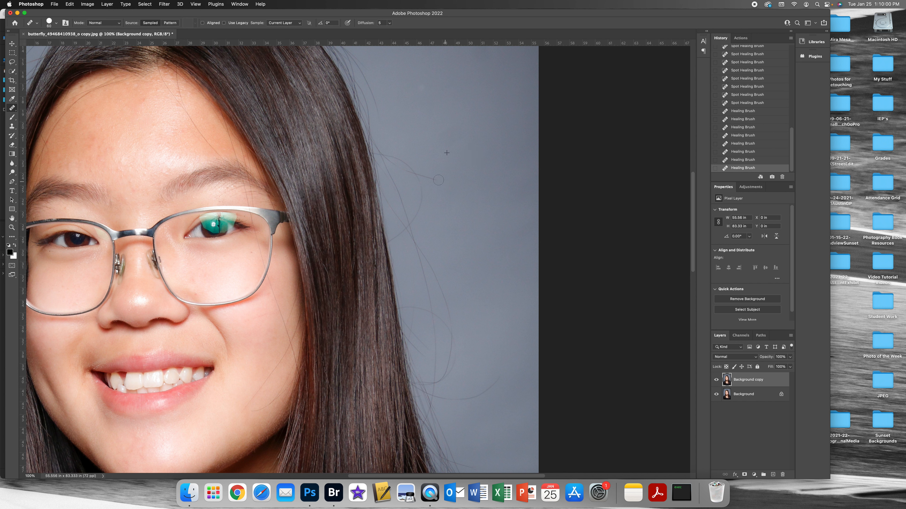
drag(426, 176, 447, 161)
drag(478, 393, 525, 286)
drag(442, 398, 442, 398)
Remove the long stray hair rising above the head with the Spot Healing Brush.
right_click(12, 108)
click(47, 107)
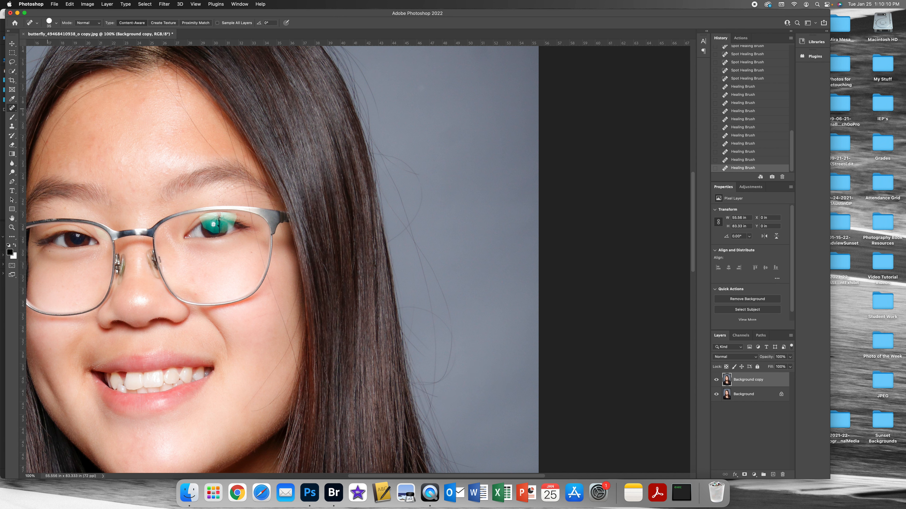
scroll(300, 171, up, 10)
scroll(299, 171, left, 8)
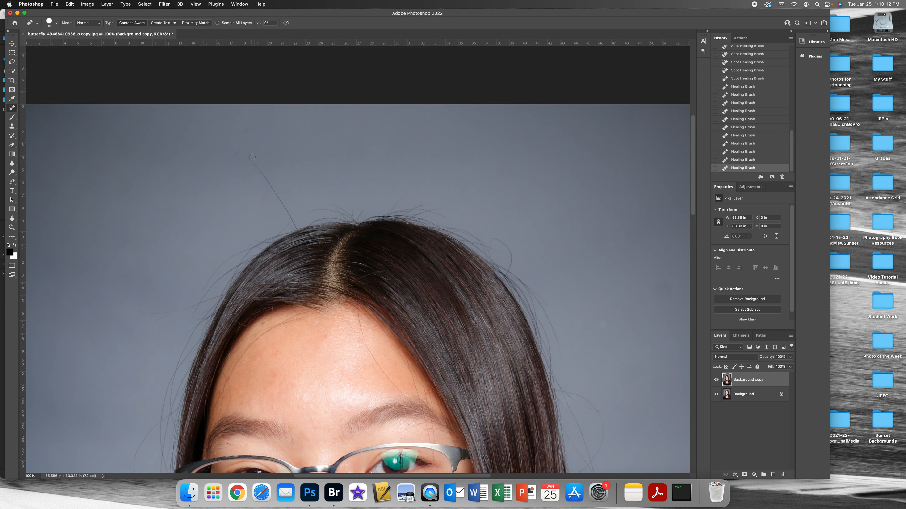
drag(248, 156, 293, 219)
Remove the stray hairs over the background along the left side of the hair with the Spot Healing Brush.
scroll(369, 190, down, 4)
scroll(369, 191, left, 5)
mouse_move(317, 174)
mouse_down()
mouse_move(373, 172)
mouse_move(357, 172)
mouse_up()
mouse_move(362, 175)
mouse_down()
mouse_move(341, 231)
mouse_move(363, 183)
mouse_move(341, 221)
mouse_move(343, 242)
mouse_move(365, 263)
mouse_move(364, 145)
mouse_move(337, 253)
mouse_move(334, 326)
mouse_up()
scroll(353, 189, down, 5)
scroll(354, 189, left, 2)
scroll(364, 292, down, 5)
drag(332, 288, 339, 355)
drag(329, 320, 338, 354)
drag(329, 328, 335, 362)
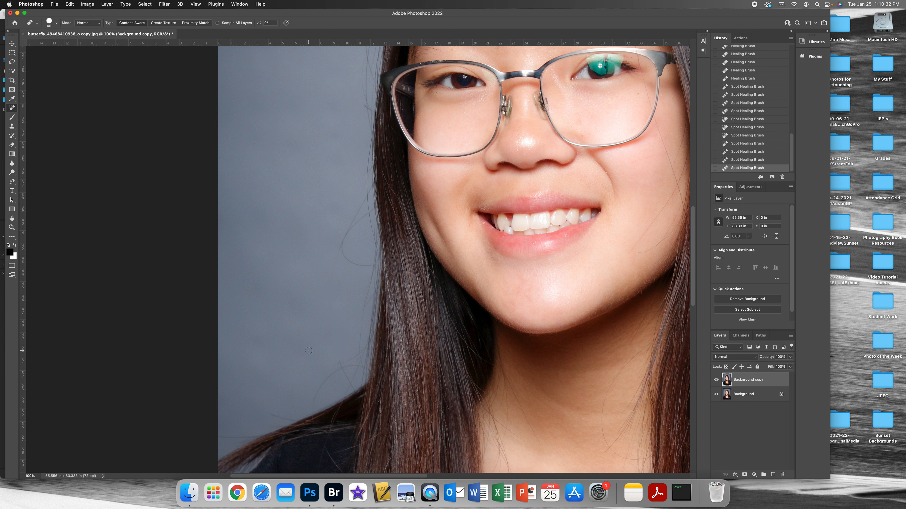
mouse_move(372, 265)
mouse_down()
mouse_move(343, 253)
mouse_move(343, 239)
mouse_move(368, 215)
mouse_move(347, 229)
mouse_move(367, 195)
mouse_up()
Set up the Clone Stamp tool with 15% flow and a soft 600 px brush.
key(super+0)
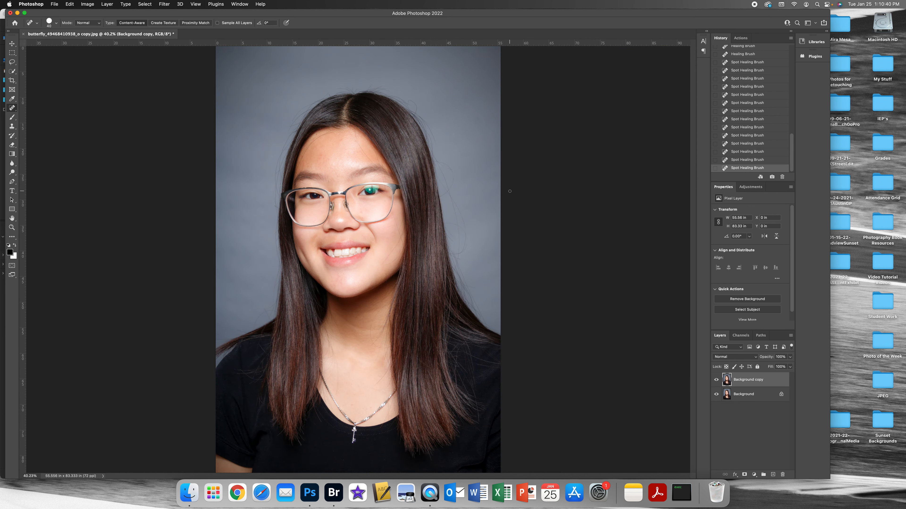
key(super+equal)
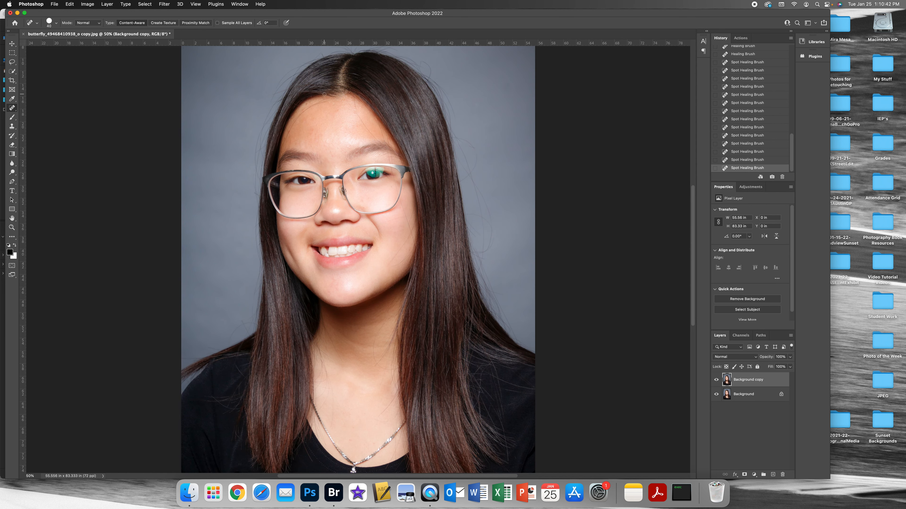
drag(353, 84, 442, 147)
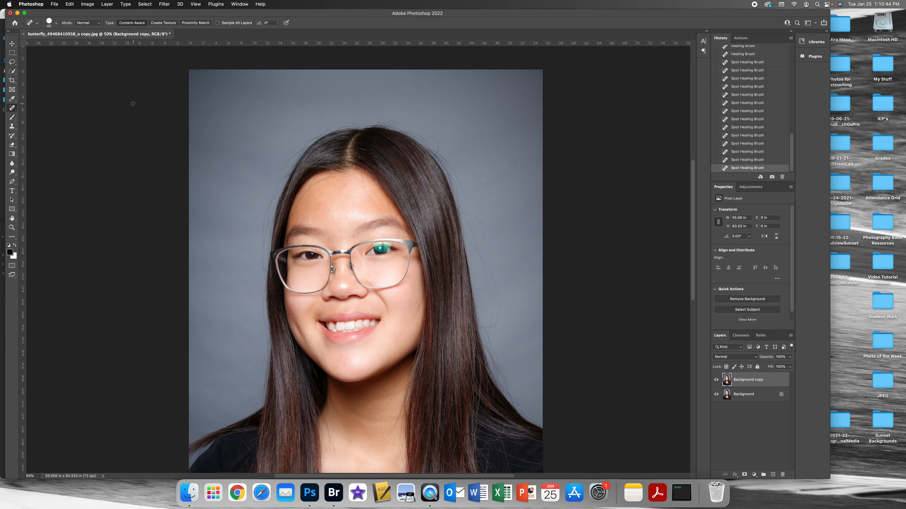
click(12, 128)
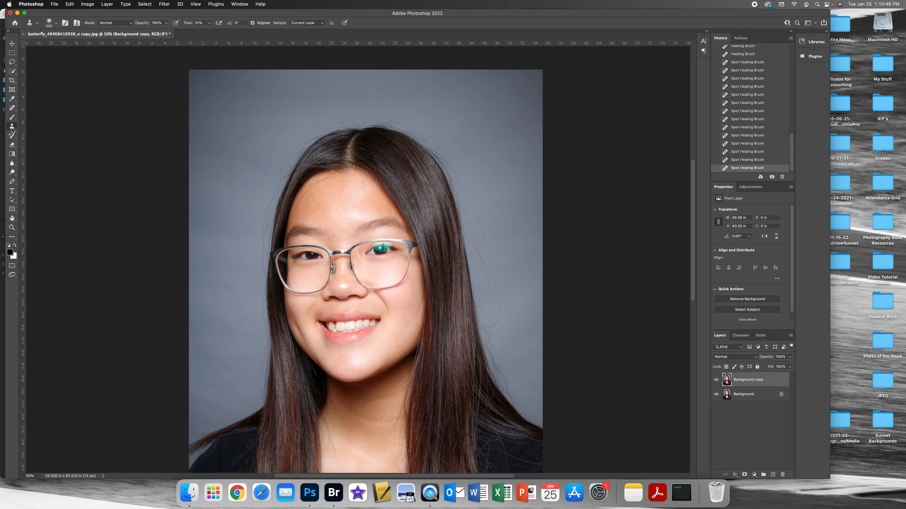
click(209, 23)
click(56, 24)
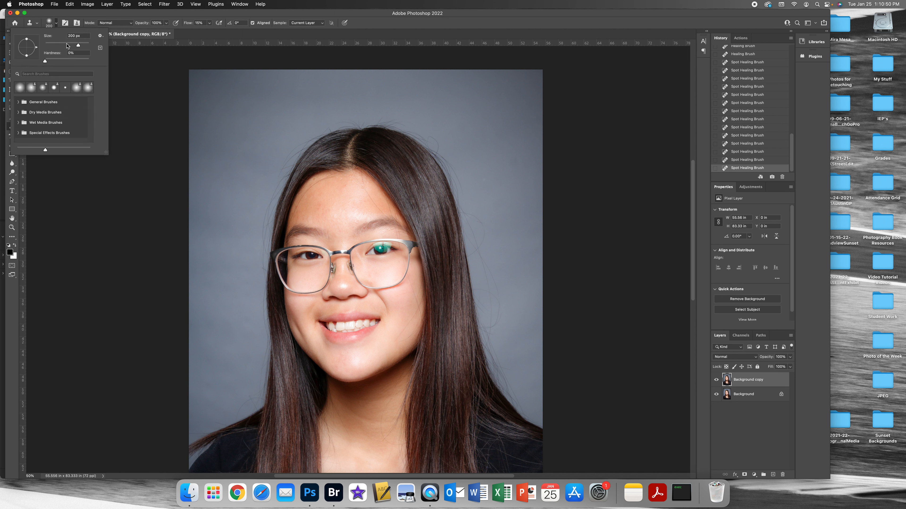
drag(78, 45, 83, 46)
text(600)
key(Return)
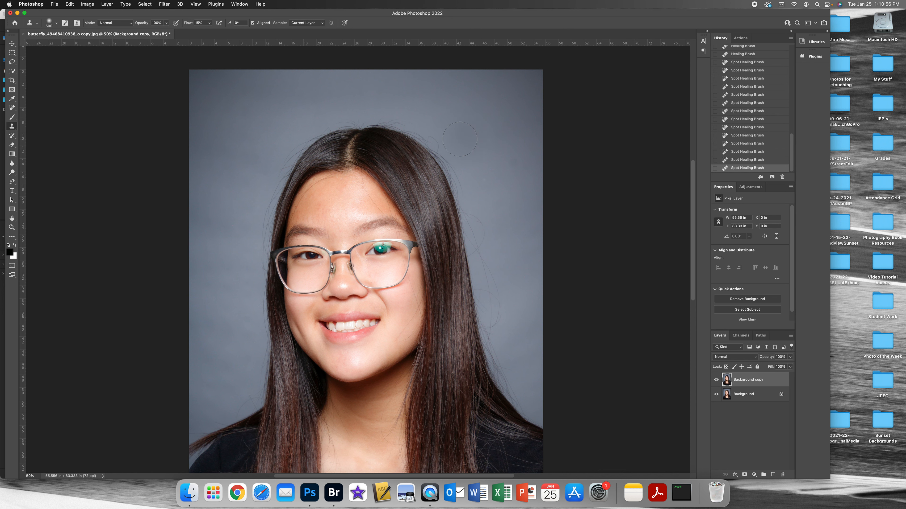
Clone clean background over the flyaway hairs along the upper left outline of the hair with the Clone Stamp.
key(super+plus)
key(super+plus)
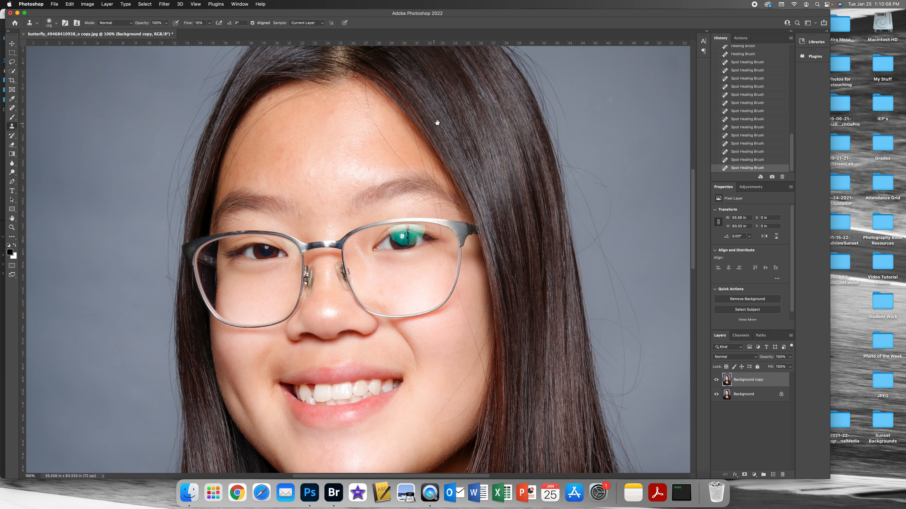
drag(436, 120, 490, 216)
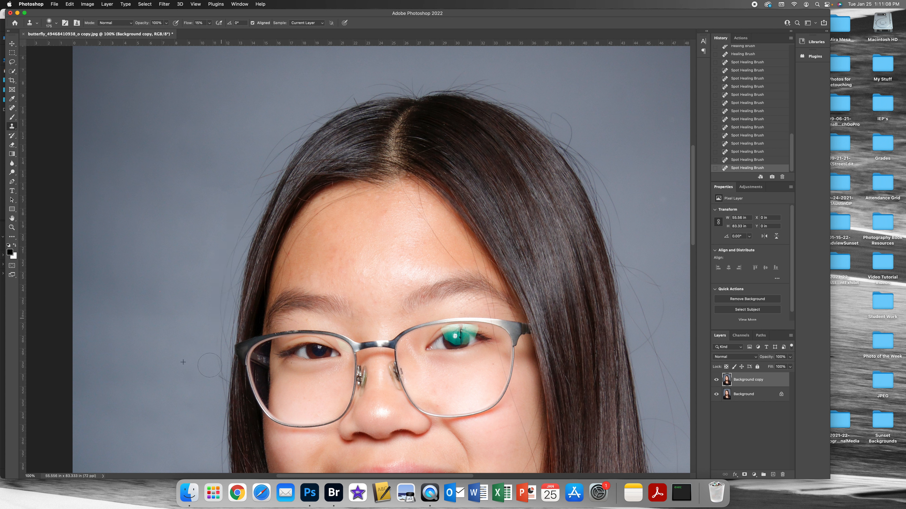
click(259, 174)
drag(313, 114, 307, 125)
drag(249, 203, 222, 252)
drag(213, 371, 214, 370)
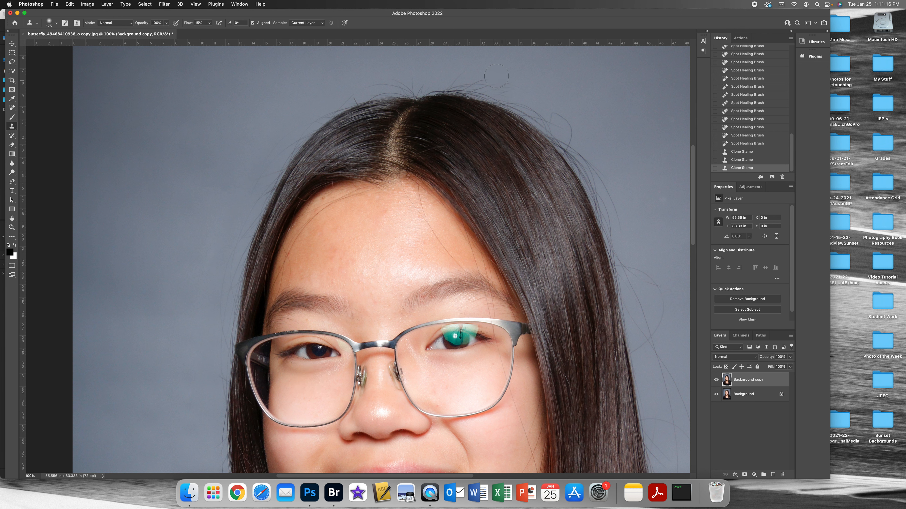
Clone clean background over the flyaway hairs along the top and upper right of the head.
drag(600, 103, 475, 134)
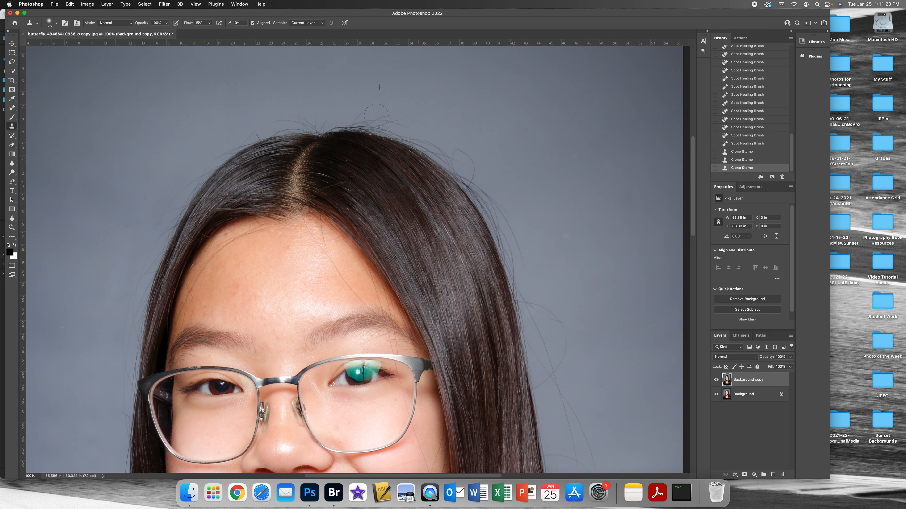
drag(426, 124, 412, 122)
mouse_move(310, 122)
mouse_down()
mouse_move(239, 127)
mouse_move(311, 119)
mouse_up()
drag(402, 128, 430, 143)
Try cloning background over the stray hairs to the right of the hair, and step back one state in the history.
drag(520, 198, 443, 60)
click(498, 202)
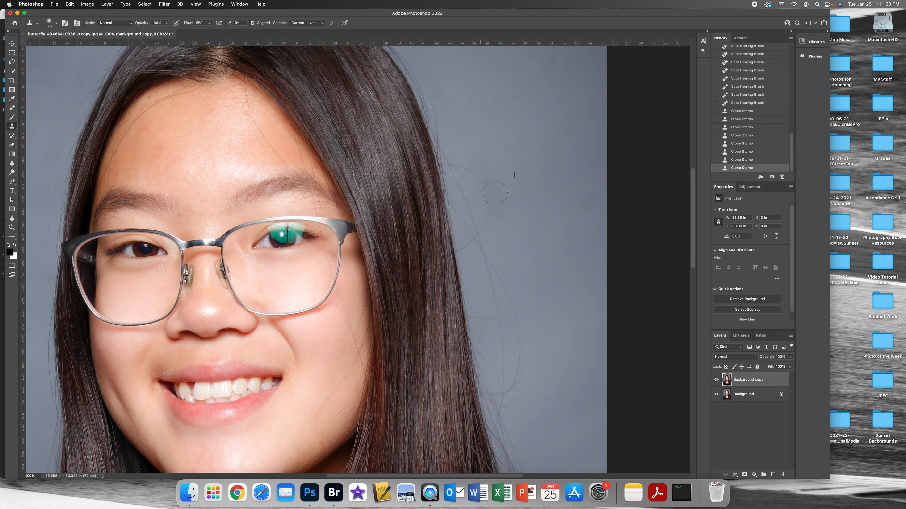
click(752, 160)
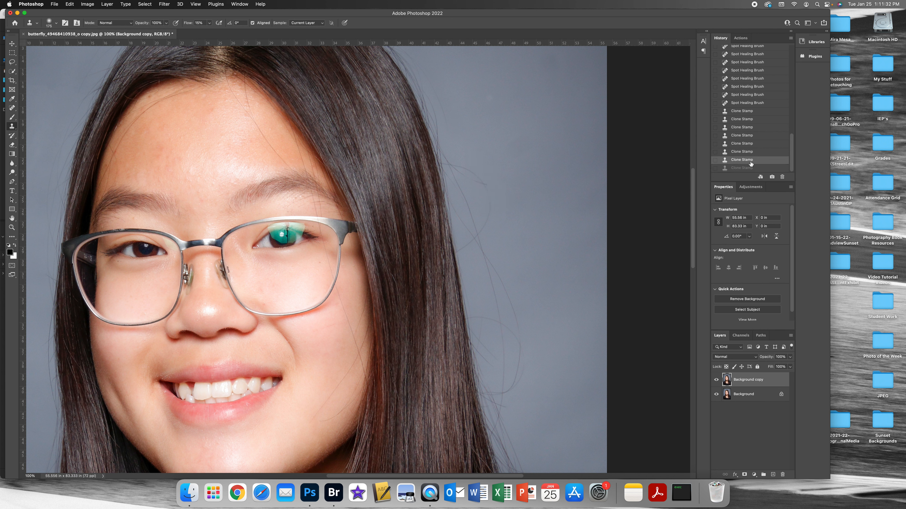
click(232, 3)
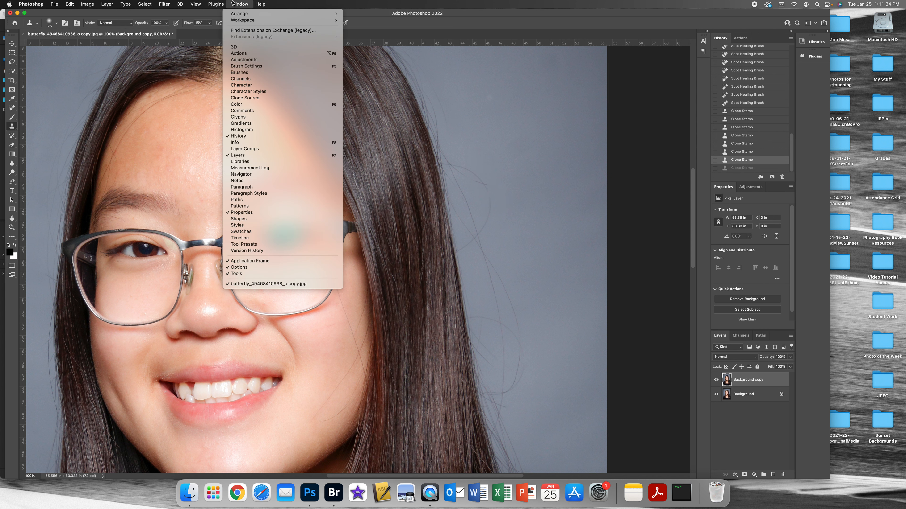
click(246, 137)
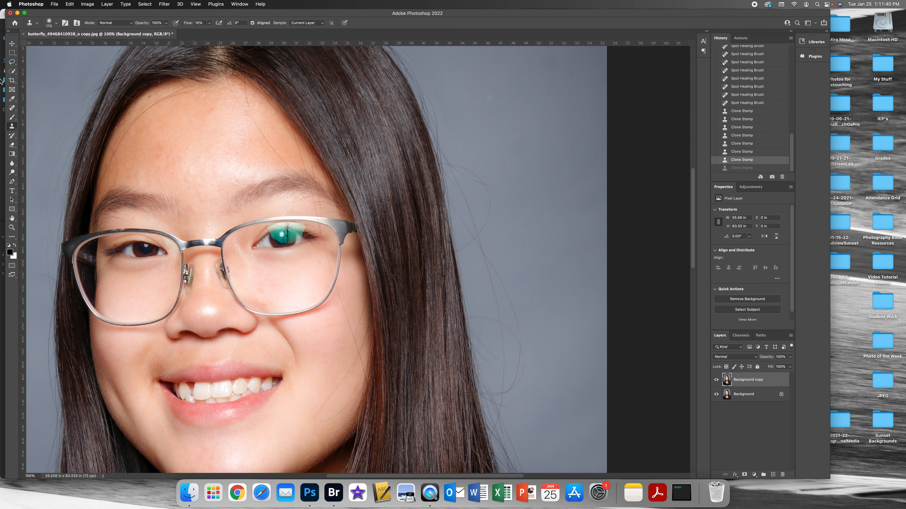
Remove the stray hairs beside the upper right side of the hair with the Spot Healing Brush.
click(12, 107)
mouse_move(481, 232)
mouse_down()
mouse_move(491, 214)
mouse_move(480, 183)
mouse_move(453, 167)
mouse_move(477, 178)
mouse_move(457, 165)
mouse_up()
click(453, 165)
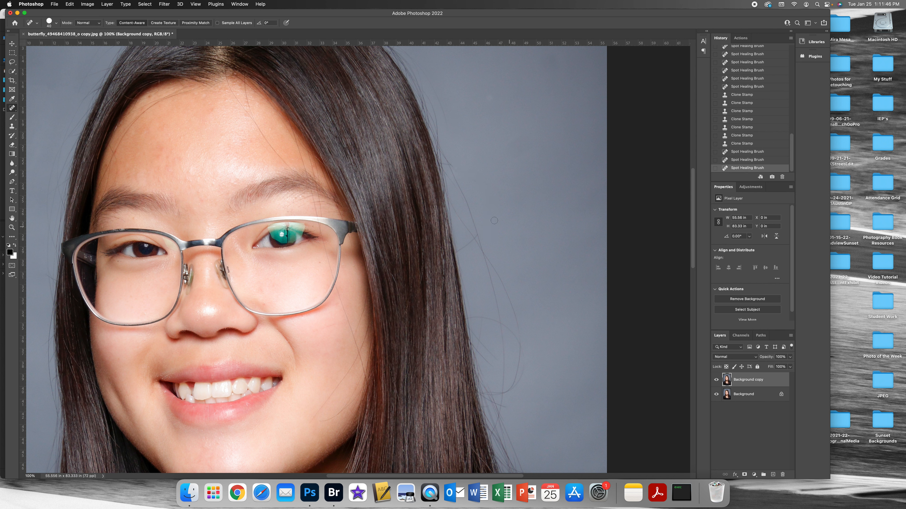
mouse_move(449, 168)
mouse_down()
mouse_move(479, 237)
mouse_move(459, 202)
mouse_up()
Remove the thin stray hairs crossing the right side of the forehead with the Spot Healing Brush.
scroll(420, 249, left, 7)
scroll(420, 250, down, 2)
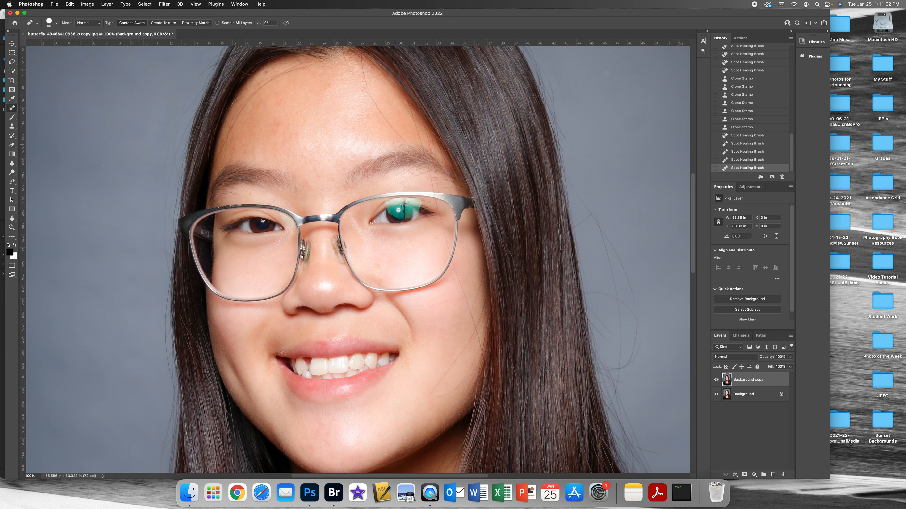
drag(408, 148, 384, 118)
mouse_move(390, 124)
mouse_down()
mouse_move(362, 64)
mouse_move(361, 84)
mouse_move(361, 69)
mouse_move(356, 78)
mouse_move(344, 55)
mouse_up()
click(350, 64)
click(345, 65)
click(348, 67)
click(353, 73)
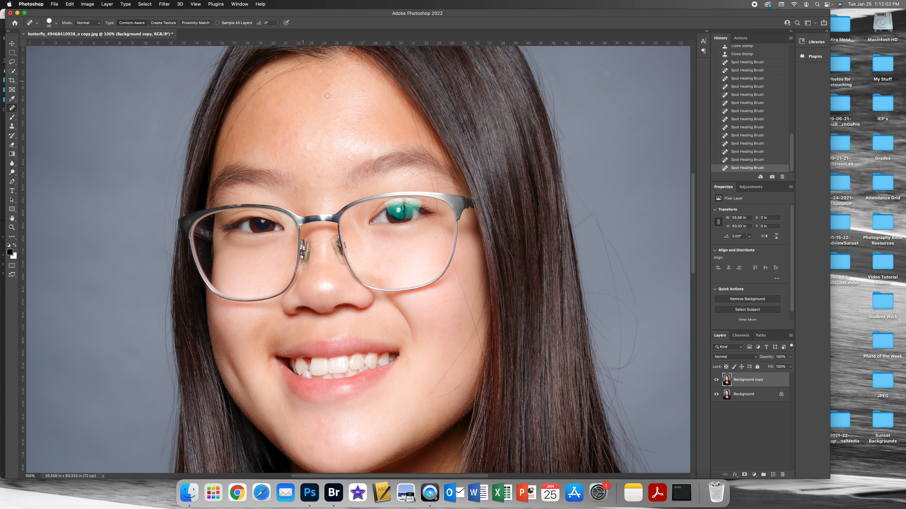
Spot-heal the remaining stray hairs over the background to the right of the hair at face height.
scroll(450, 191, down, 5)
scroll(450, 191, right, 3)
drag(574, 222, 542, 149)
mouse_move(571, 202)
mouse_down()
mouse_move(571, 190)
mouse_move(555, 189)
mouse_move(536, 136)
mouse_up()
click(536, 178)
click(551, 178)
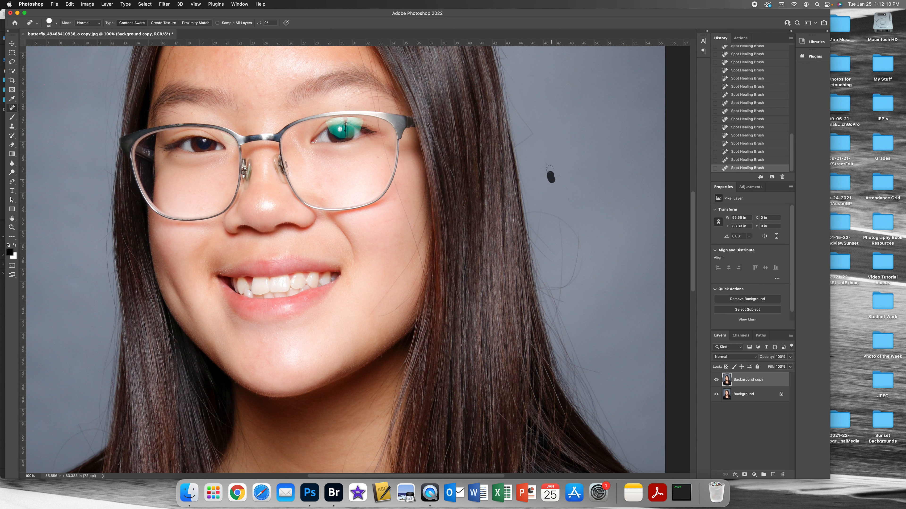
Compare the whole portrait before and after healing by toggling the visibility of the Background copy layer.
key(super+0)
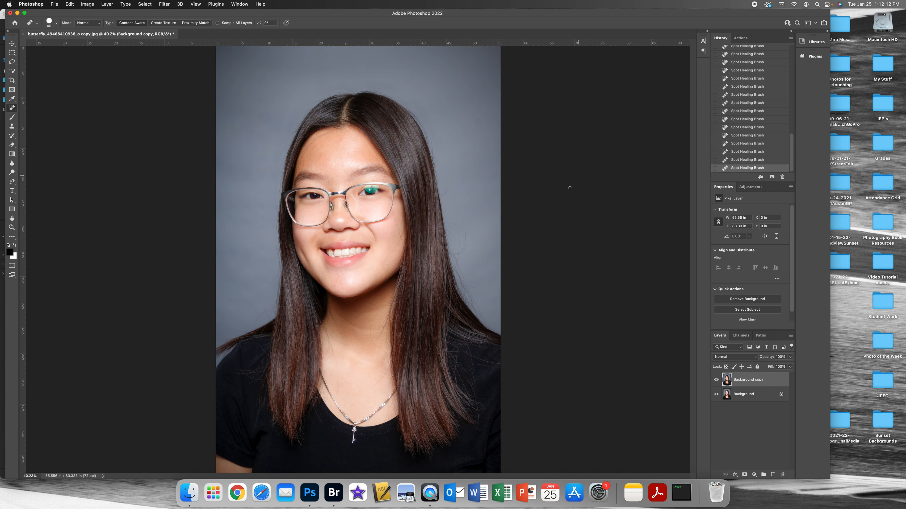
click(716, 381)
click(716, 380)
click(716, 380)
click(716, 380)
click(716, 381)
click(716, 380)
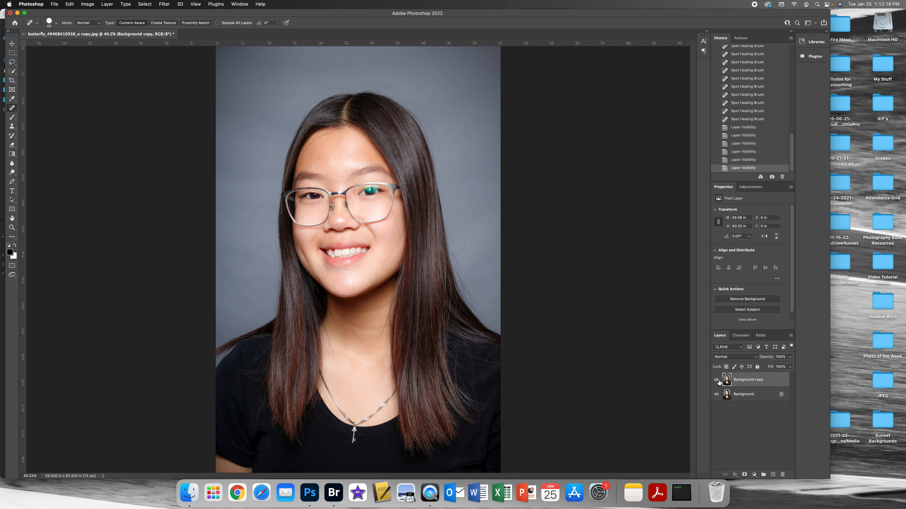
Soften the shine on the nose with the Clone Stamp at 15% flow, sampling skin from the cheek inside the glasses.
key(super+1)
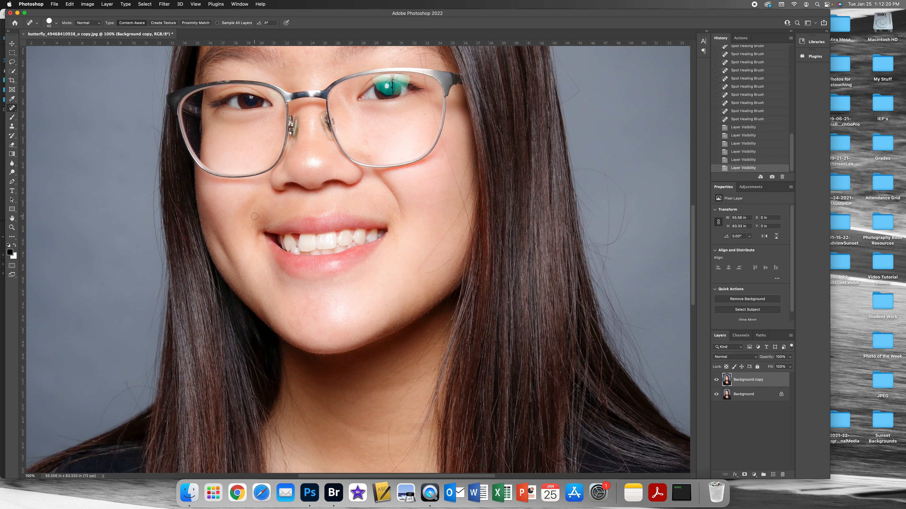
click(12, 127)
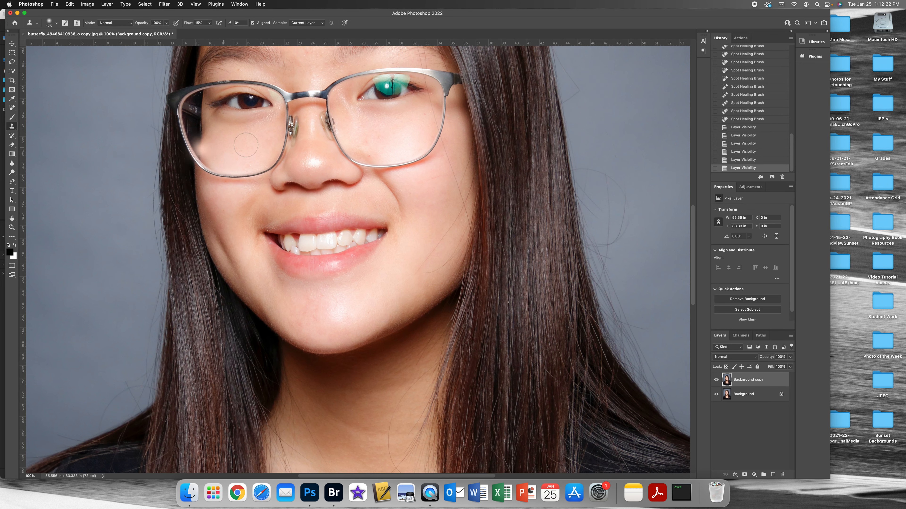
alt+click(259, 139)
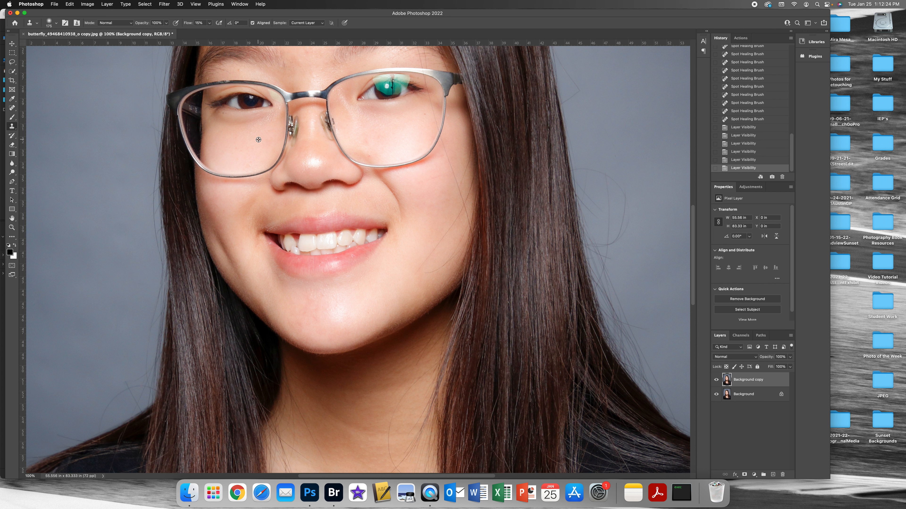
click(198, 23)
click(55, 24)
click(58, 25)
click(318, 157)
mouse_move(318, 157)
mouse_down()
mouse_move(310, 162)
mouse_move(312, 127)
mouse_move(363, 177)
mouse_move(369, 231)
mouse_up()
alt+click(314, 149)
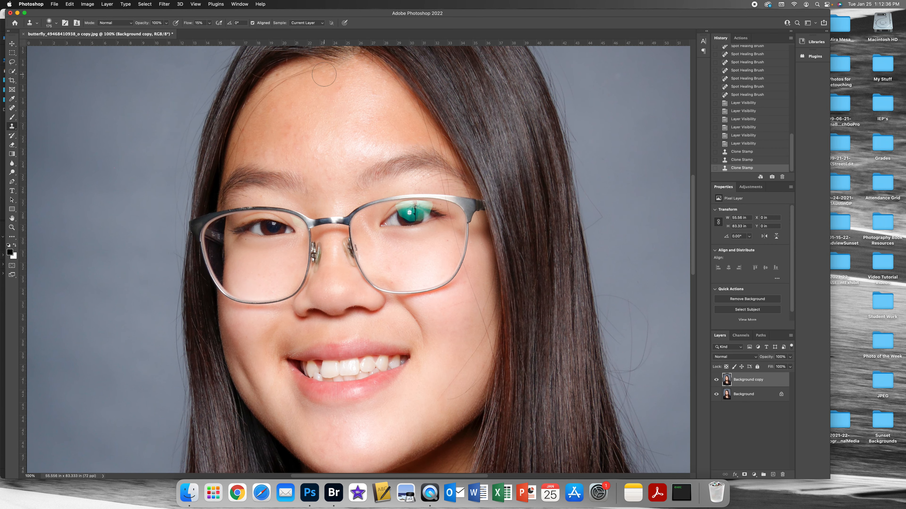
Even out the shiny and uneven skin across the forehead with low-flow Clone Stamp strokes sampled from nearby skin.
click(272, 96)
drag(253, 130, 252, 158)
alt+click(393, 122)
drag(361, 70, 367, 80)
alt+click(368, 126)
mouse_move(373, 145)
mouse_down()
mouse_move(349, 166)
mouse_move(319, 147)
mouse_up()
alt+click(359, 144)
alt+click(338, 106)
drag(340, 97, 344, 87)
Clone clean skin over the uneven areas and stray hairs on the right cheek, the chin and the neck.
drag(401, 163, 382, 22)
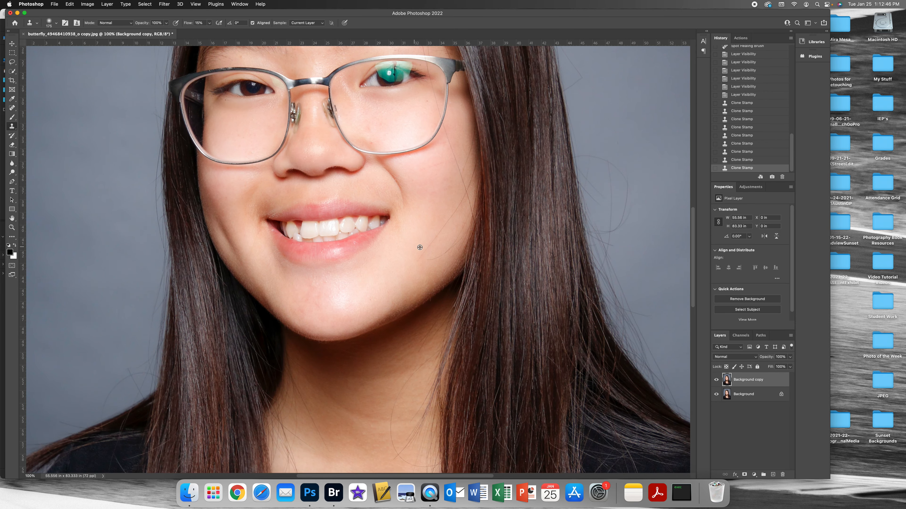
drag(441, 223, 452, 152)
alt+click(353, 280)
drag(339, 292, 333, 307)
drag(373, 411, 338, 401)
Compare the whole portrait with and without the cloning work by toggling the visibility of the Background copy layer.
key(super+0)
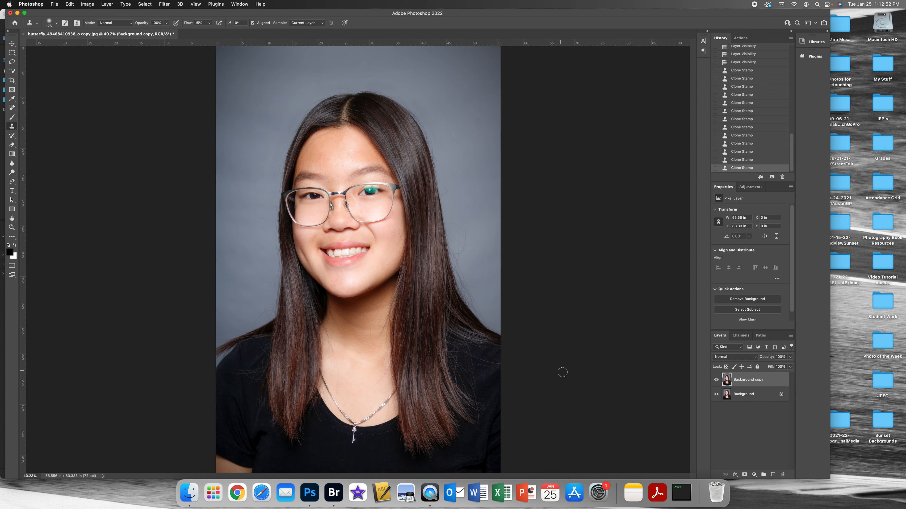
click(717, 379)
click(716, 380)
click(716, 380)
click(717, 380)
click(716, 380)
click(716, 379)
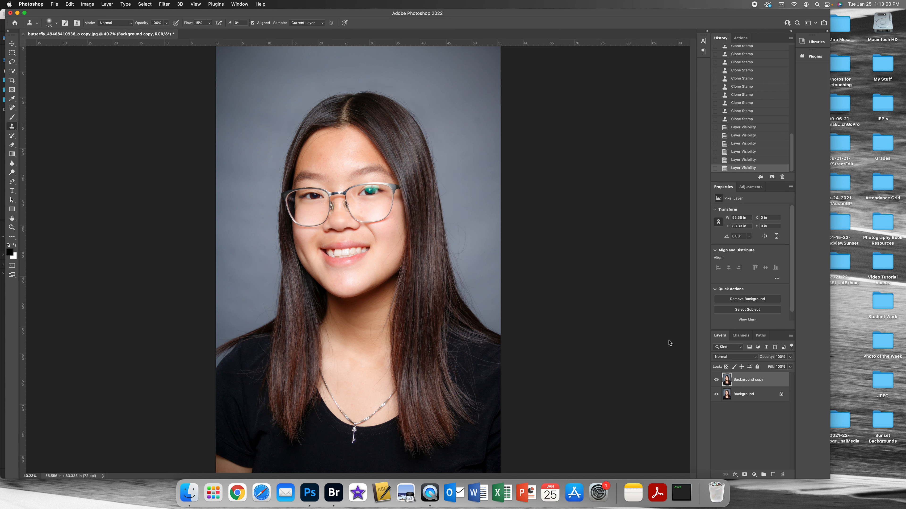
Flatten the image and save it as a JPEG at quality 12 (Maximum) with the Baseline ("Standard") format.
click(110, 3)
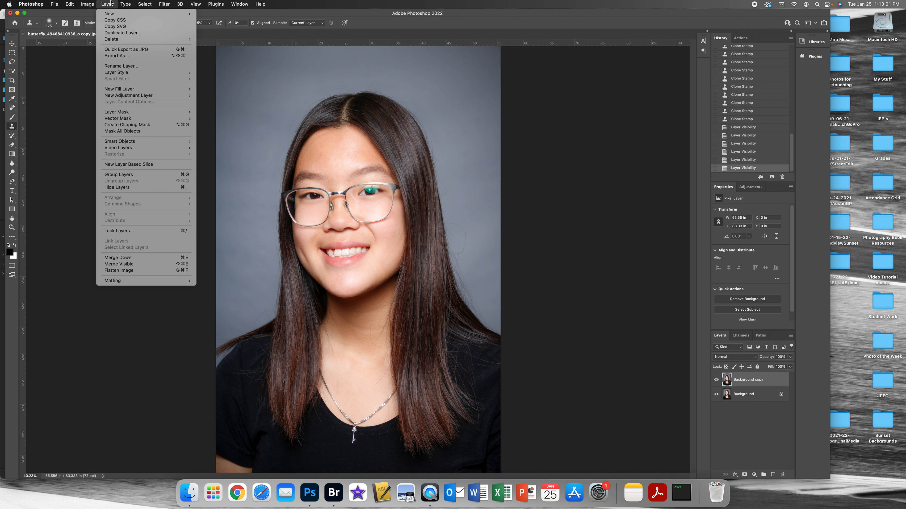
click(161, 272)
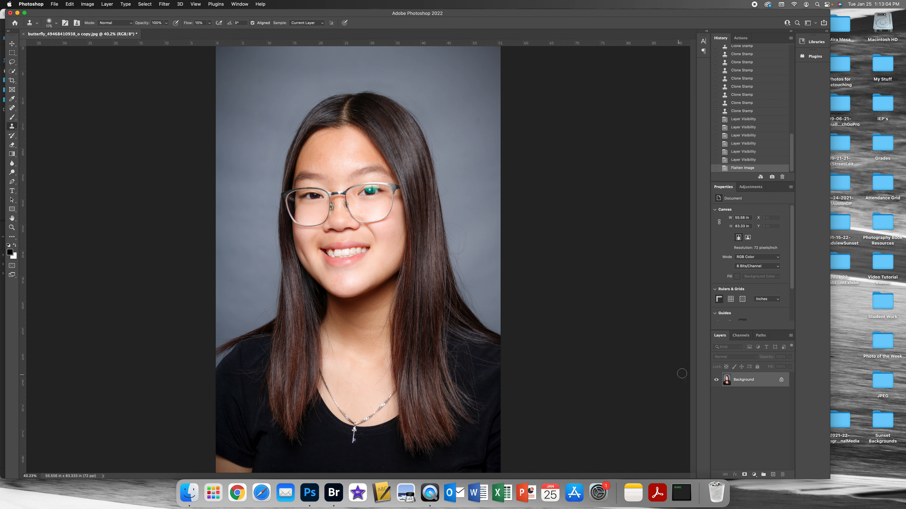
click(69, 4)
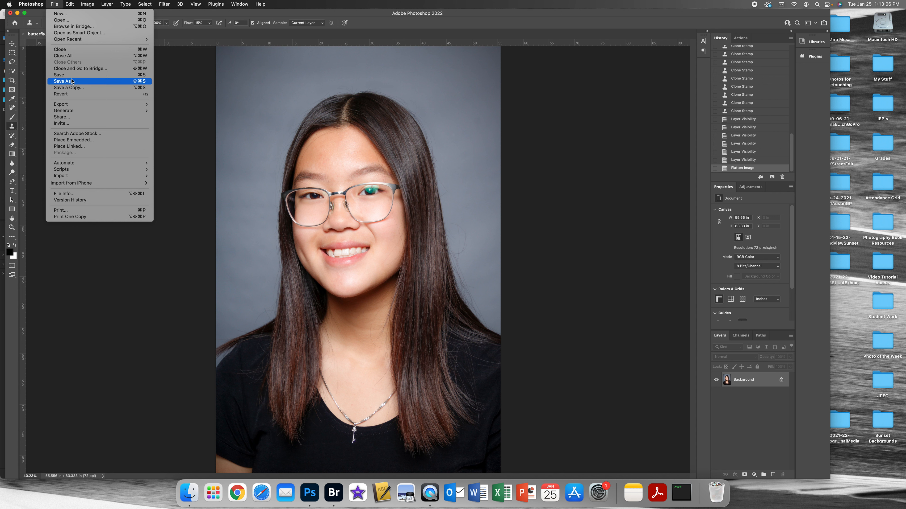
click(72, 82)
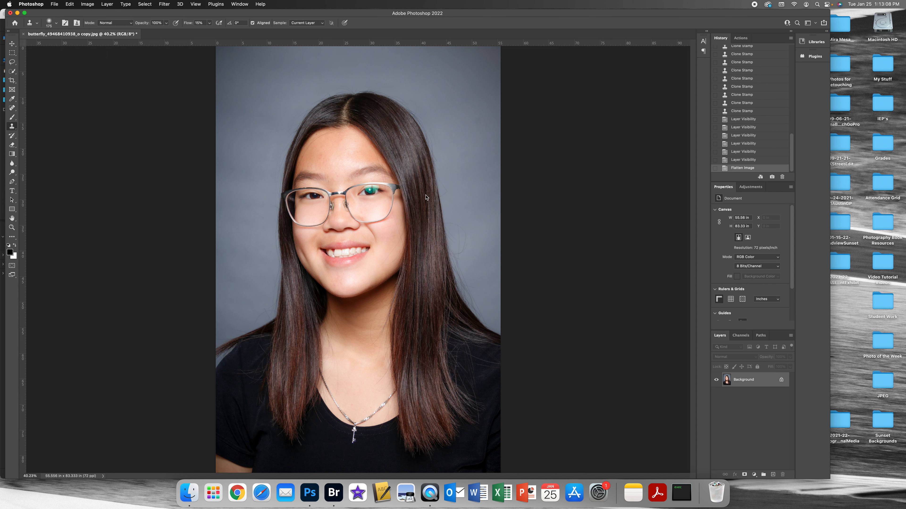
drag(466, 176, 471, 175)
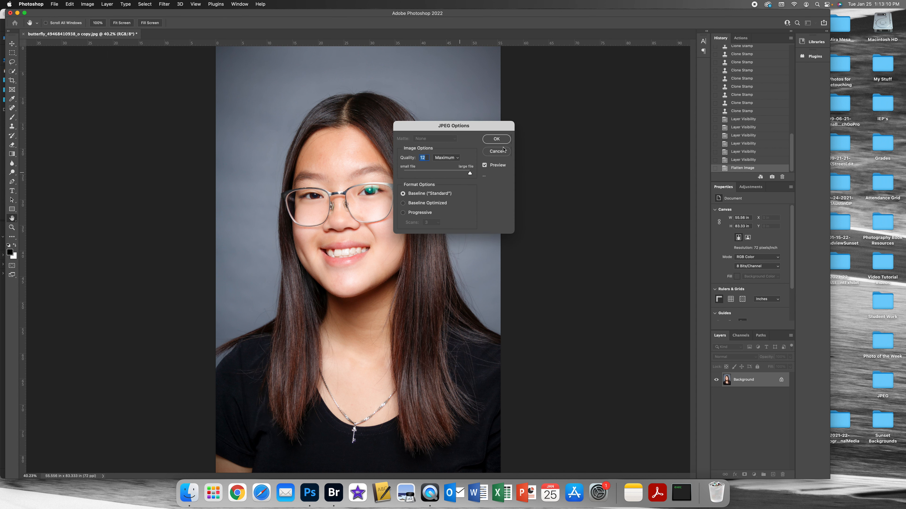
click(497, 139)
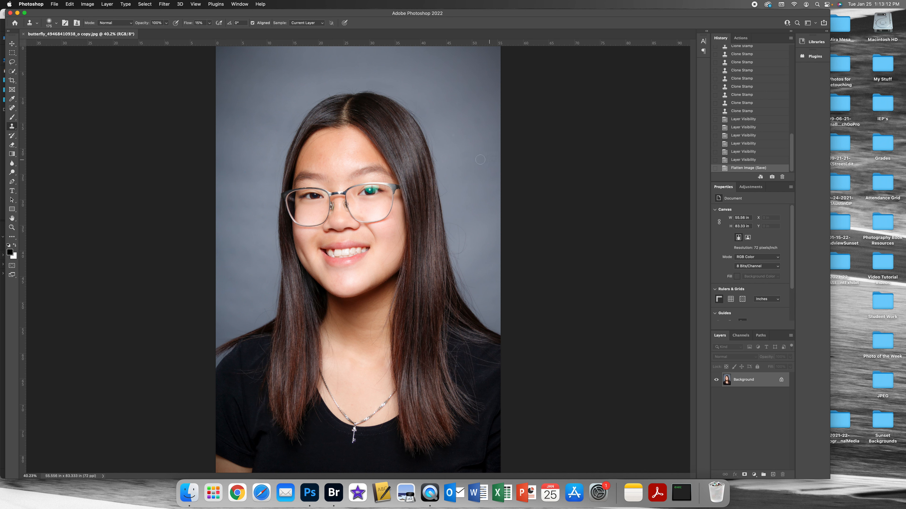
key(super+w)
click(333, 493)
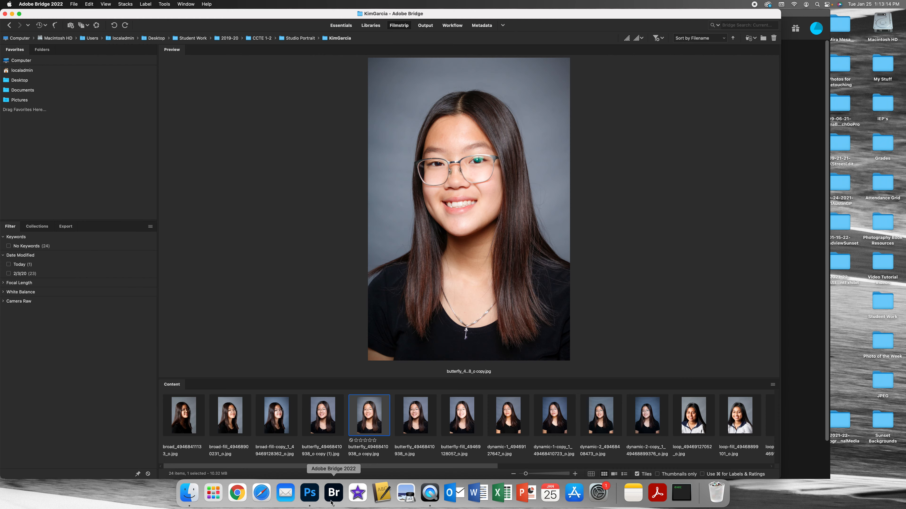
click(424, 428)
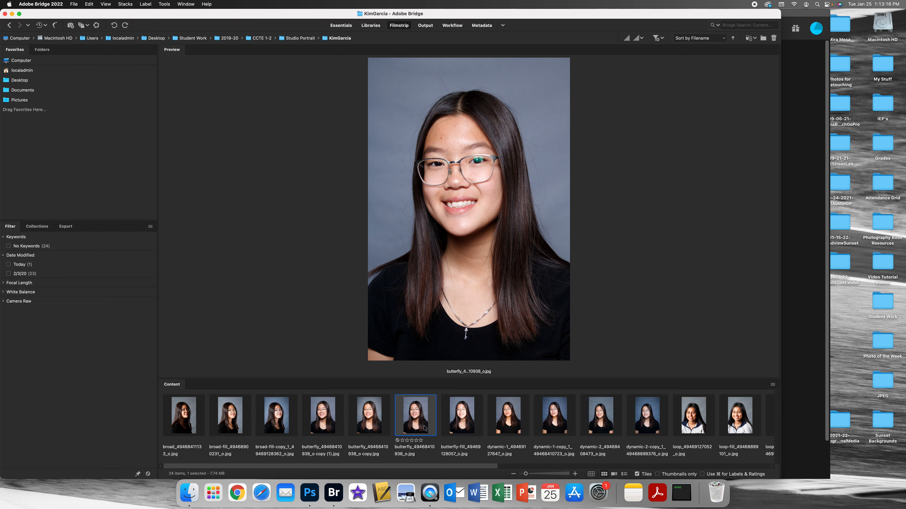
Compare the original portrait with its retouched copy in full-screen preview, alternating between the two, and return to the thumbnails.
key(space)
key(Left)
key(Right)
key(Left)
key(Right)
key(Left)
key(Right)
key(Left)
key(Right)
key(Left)
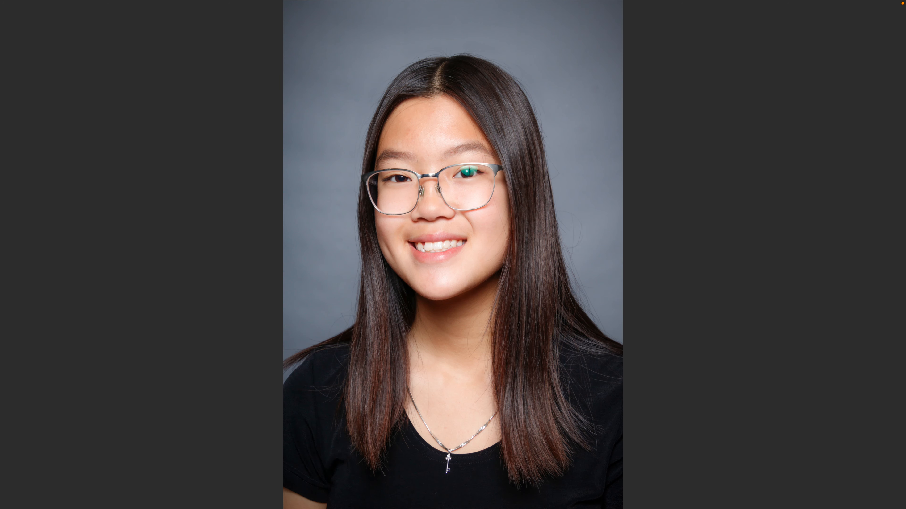
key(Right)
key(Left)
key(space)
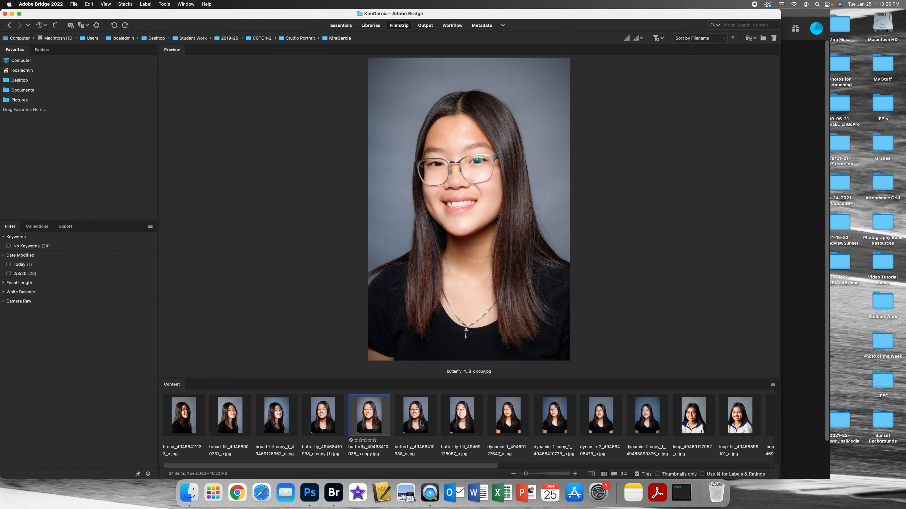